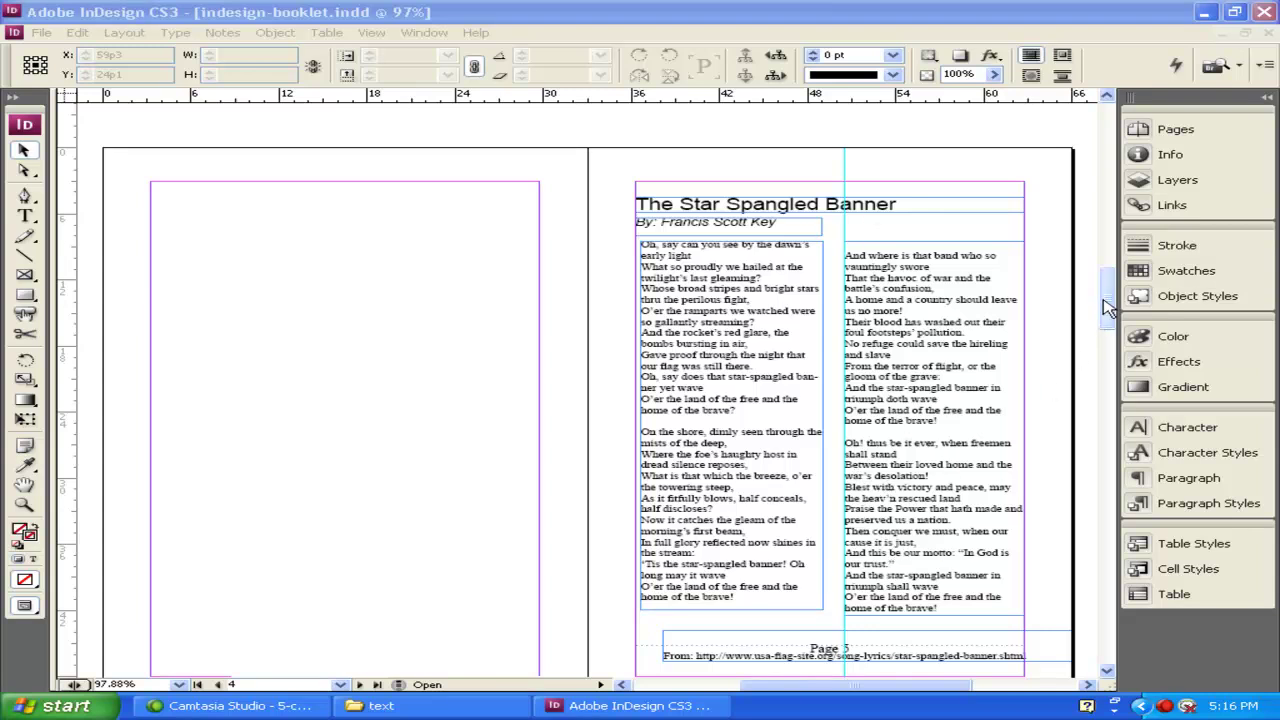
# Scroll to the empty pages 6–7 and bring the text files folder to the front
pyautogui.moveTo(1105, 298); pyautogui.dragTo(1109, 386)
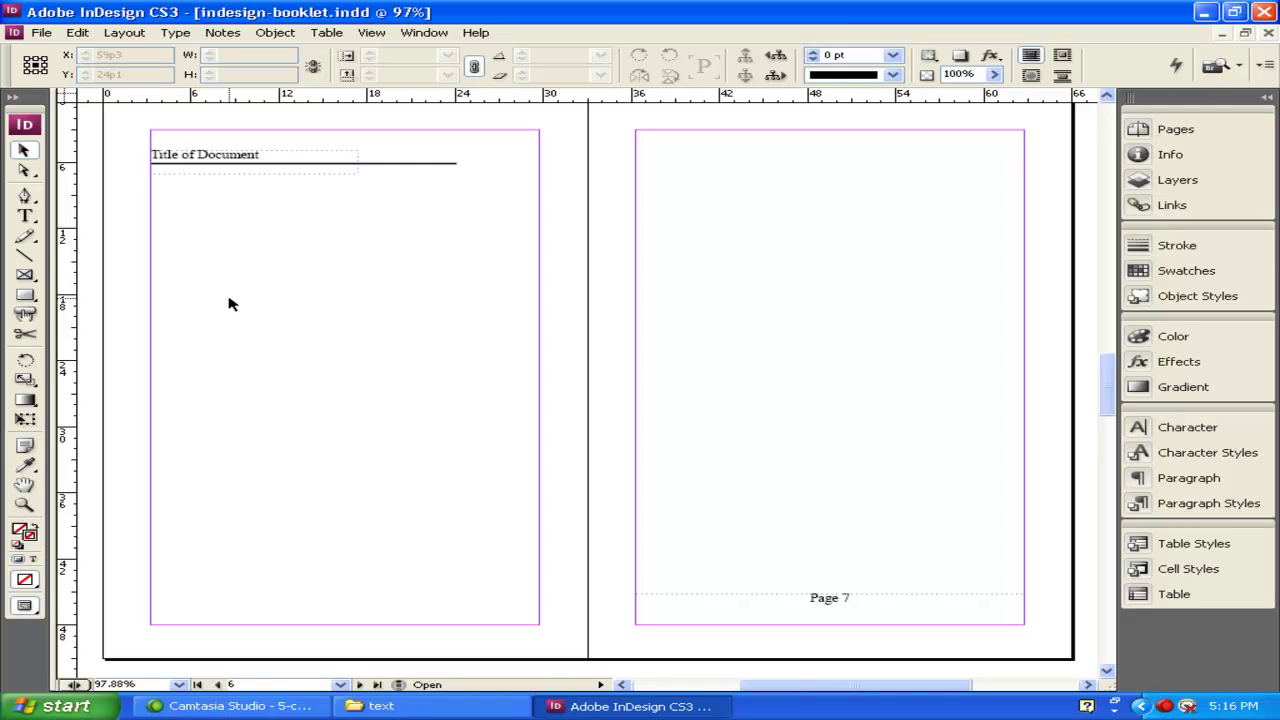
pyautogui.click(468, 704)
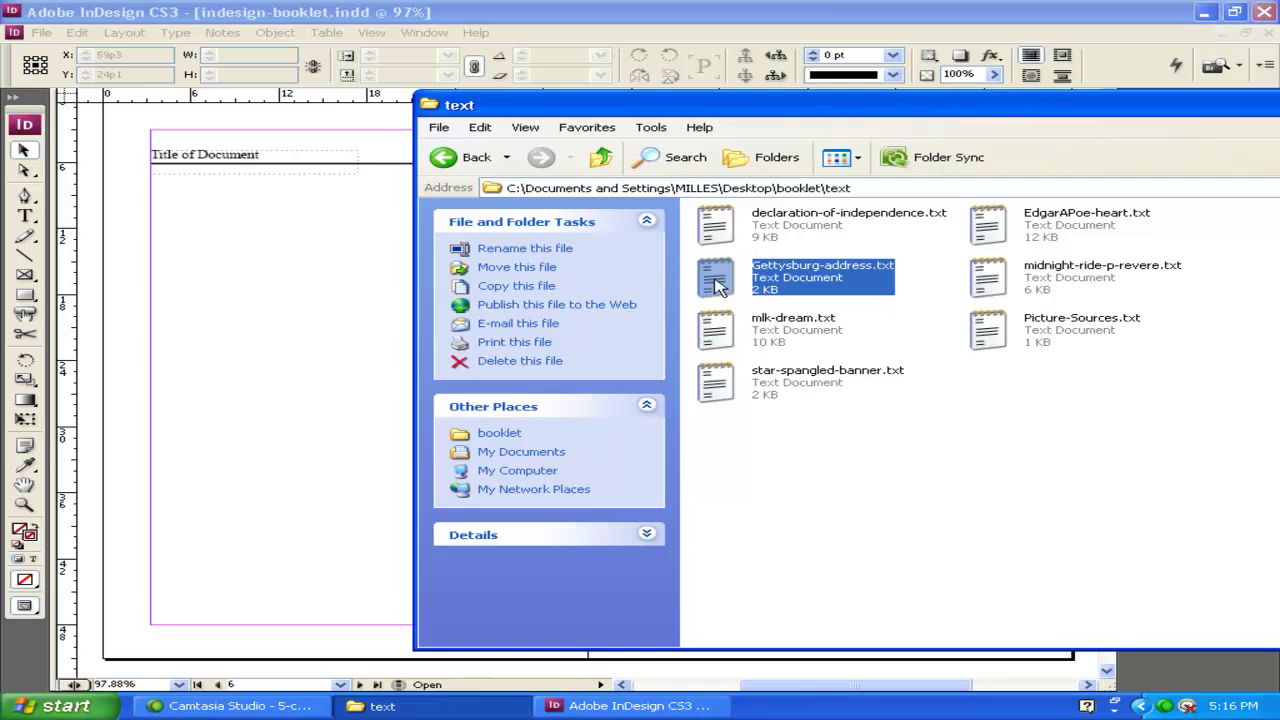
# Place Gettysburg-address.txt onto page 6 and minimize the Explorer window
pyautogui.moveTo(716, 284); pyautogui.dragTo(226, 306)
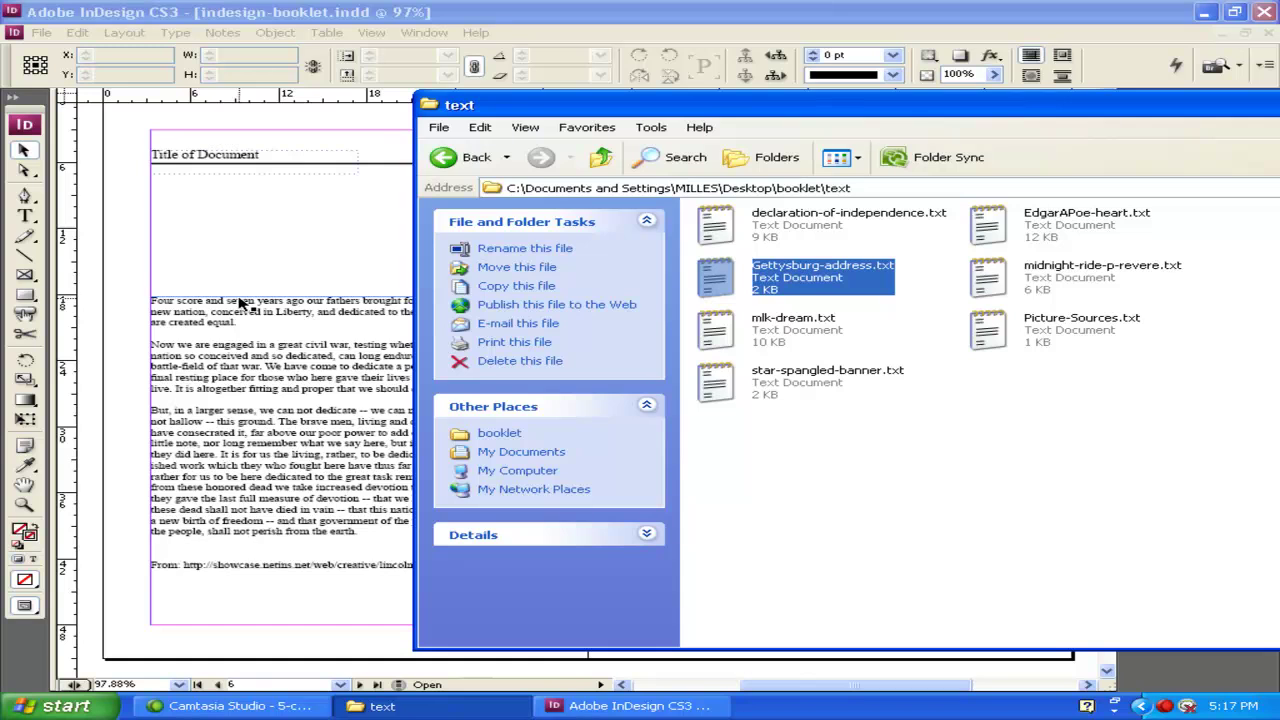
pyautogui.moveTo(650, 105); pyautogui.dragTo(445, 210)
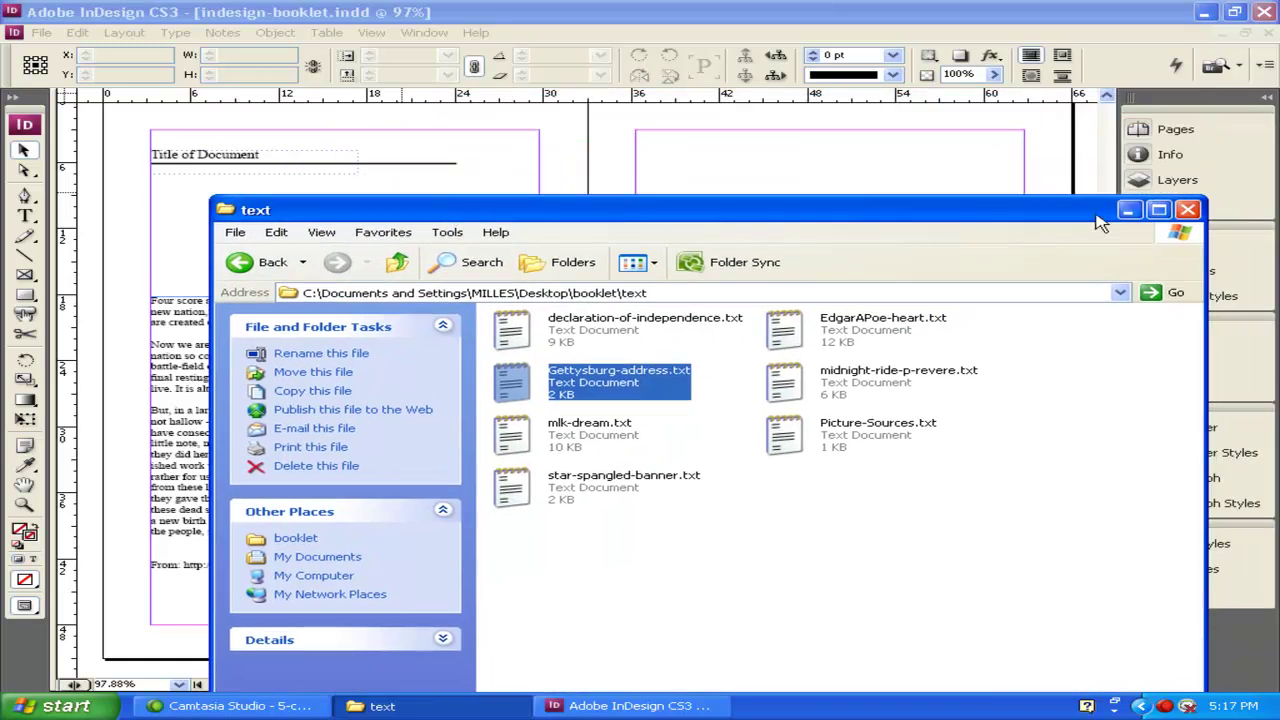
pyautogui.click(1128, 210)
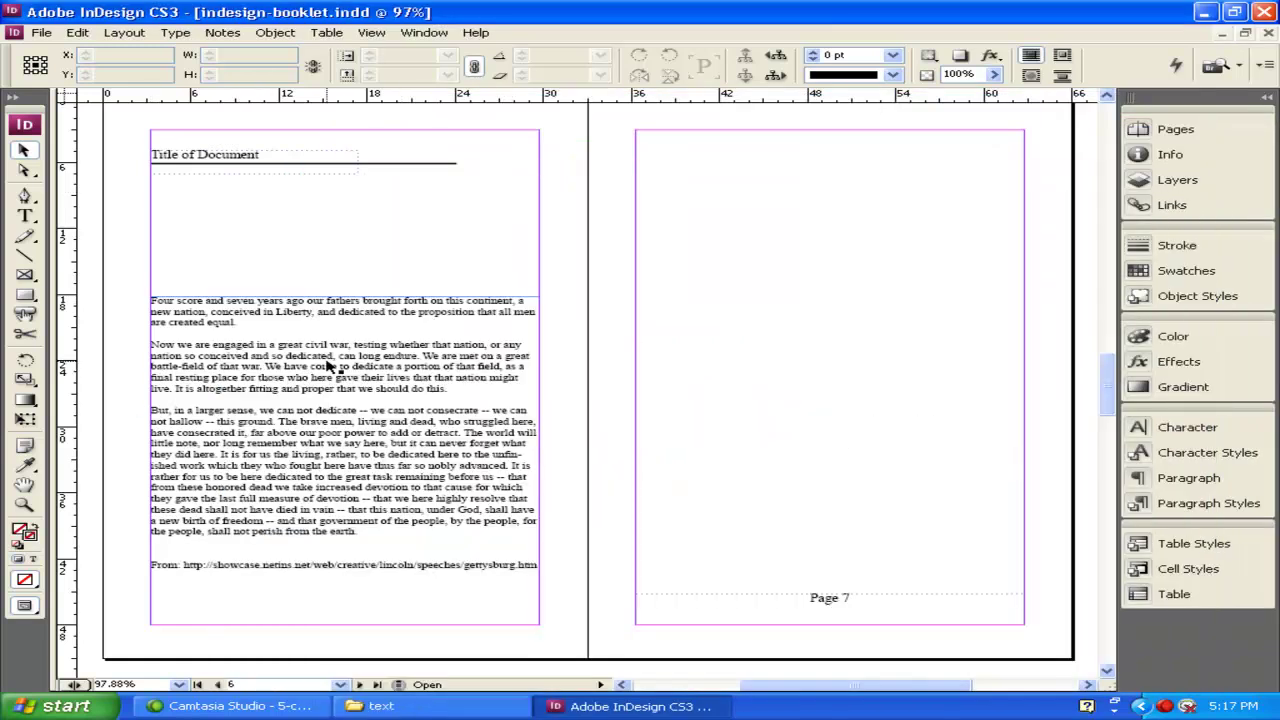
# Draw a title text frame above the speech and type 'Gettysberg Address'
pyautogui.click(293, 413)
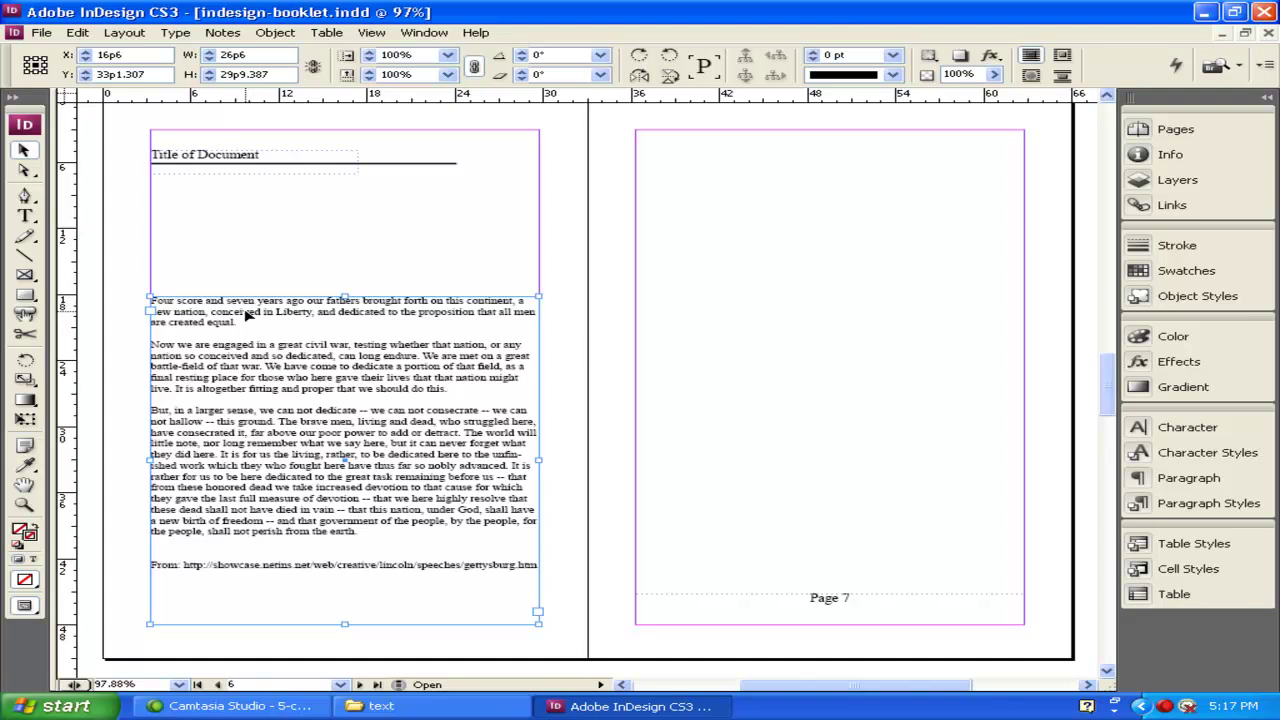
pyautogui.click(25, 215)
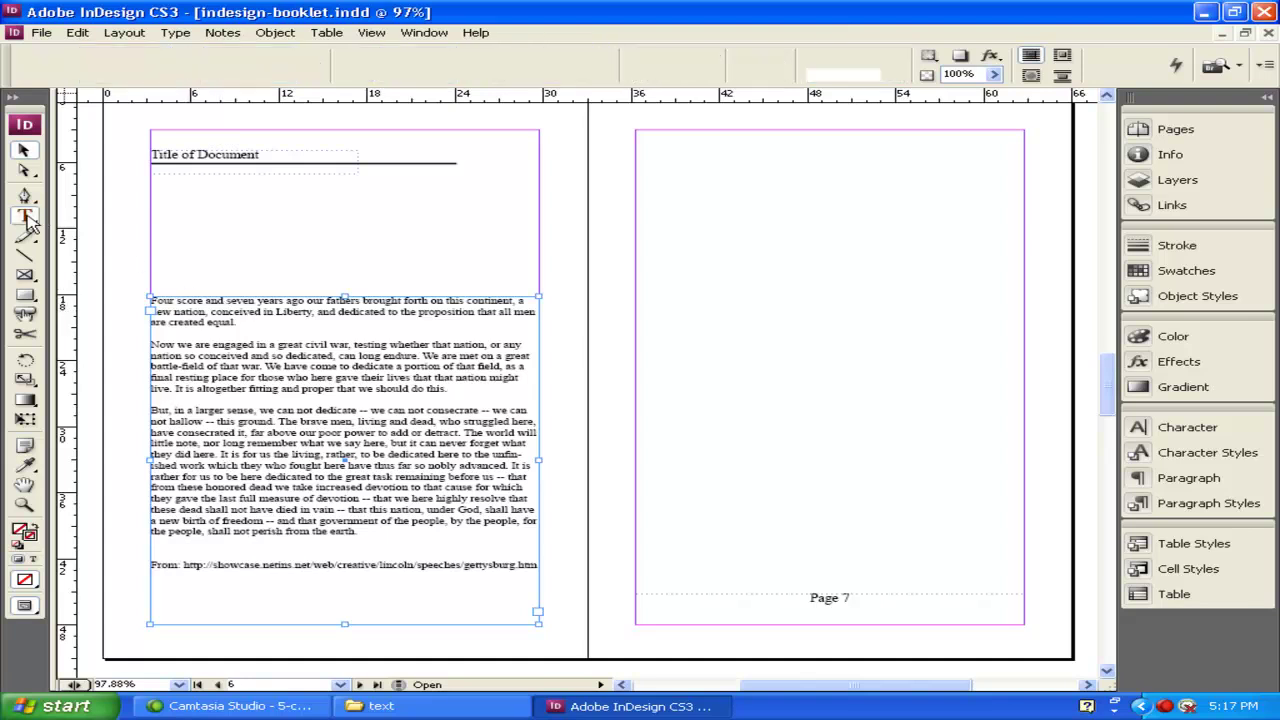
pyautogui.moveTo(172, 191); pyautogui.dragTo(325, 234)
pyautogui.write('Gettysberg Address')
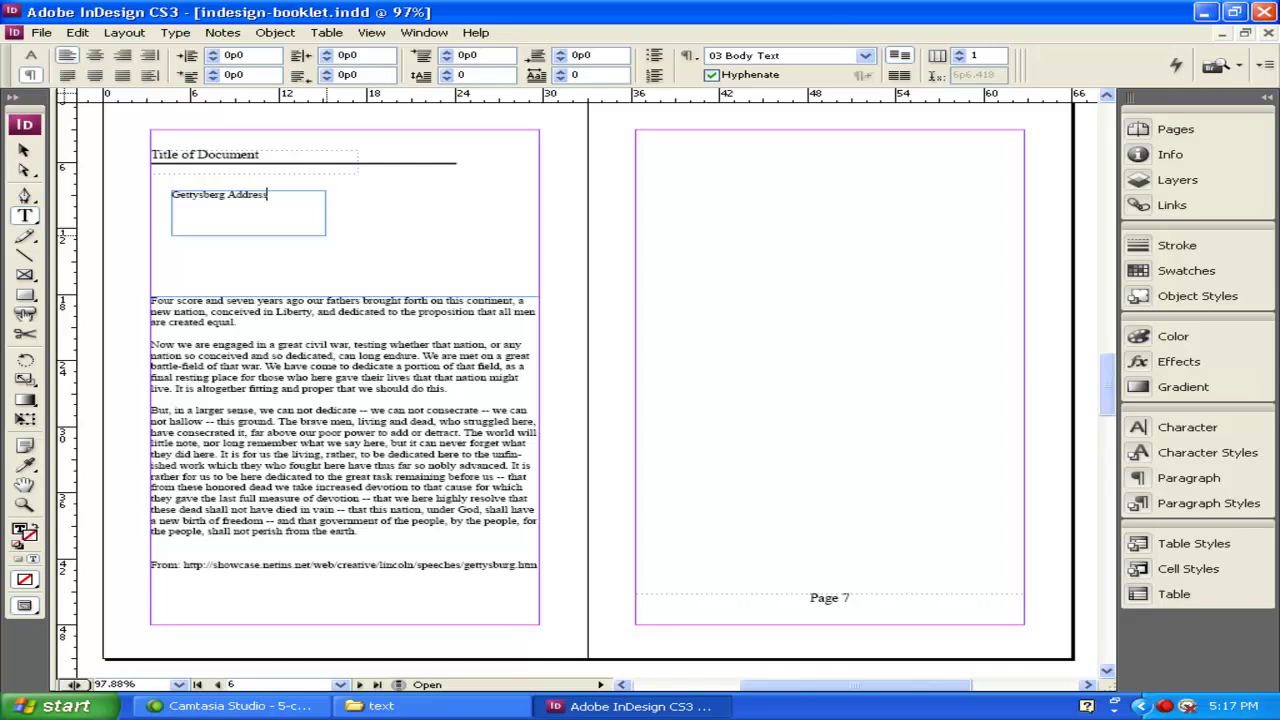
# Draw a second text frame below the title for the 'Abraham Lincoln' author line
pyautogui.click(24, 150)
pyautogui.click(25, 215)
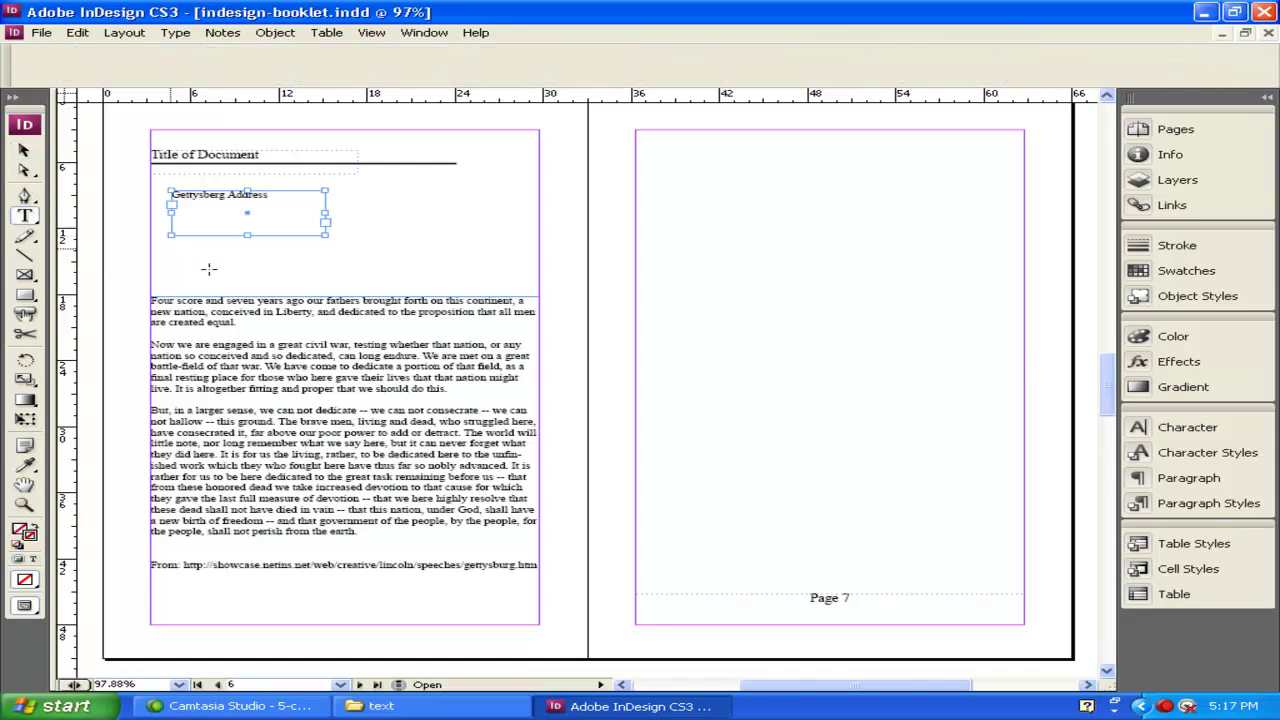
pyautogui.moveTo(170, 247); pyautogui.dragTo(312, 272)
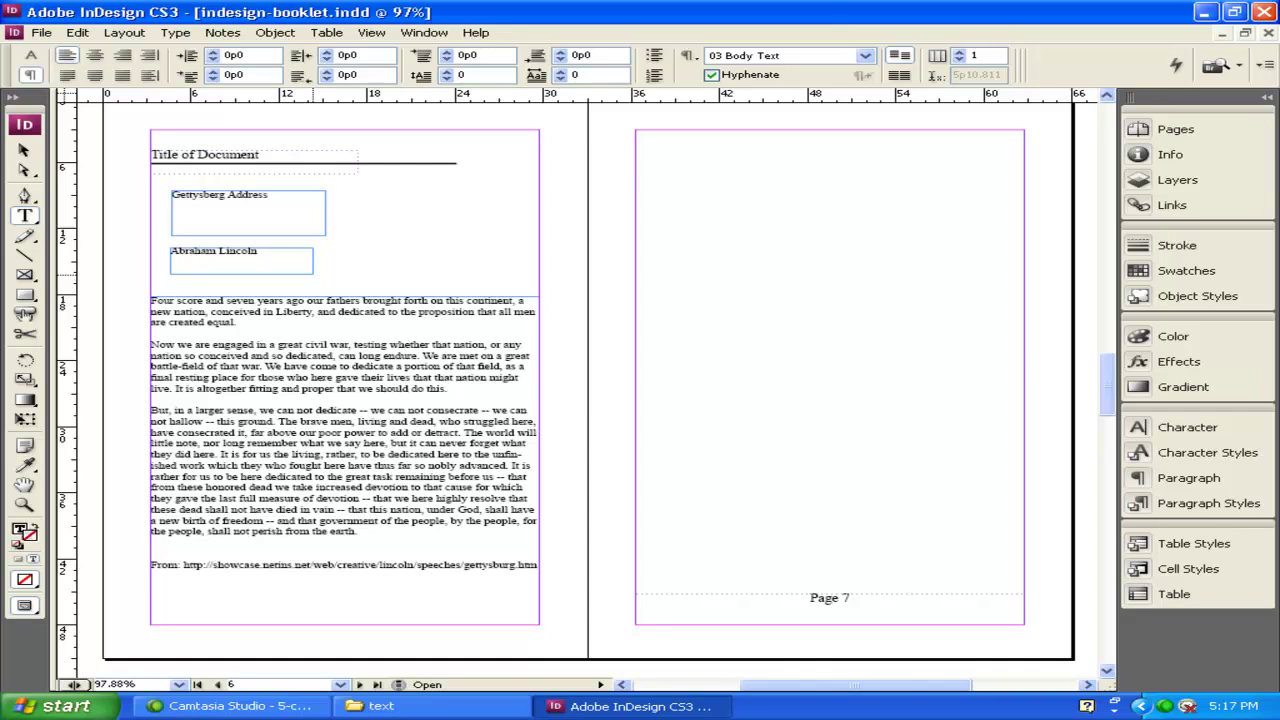
# Move the Abraham Lincoln frame slightly up and shorten the title frame to one line
pyautogui.click(24, 150)
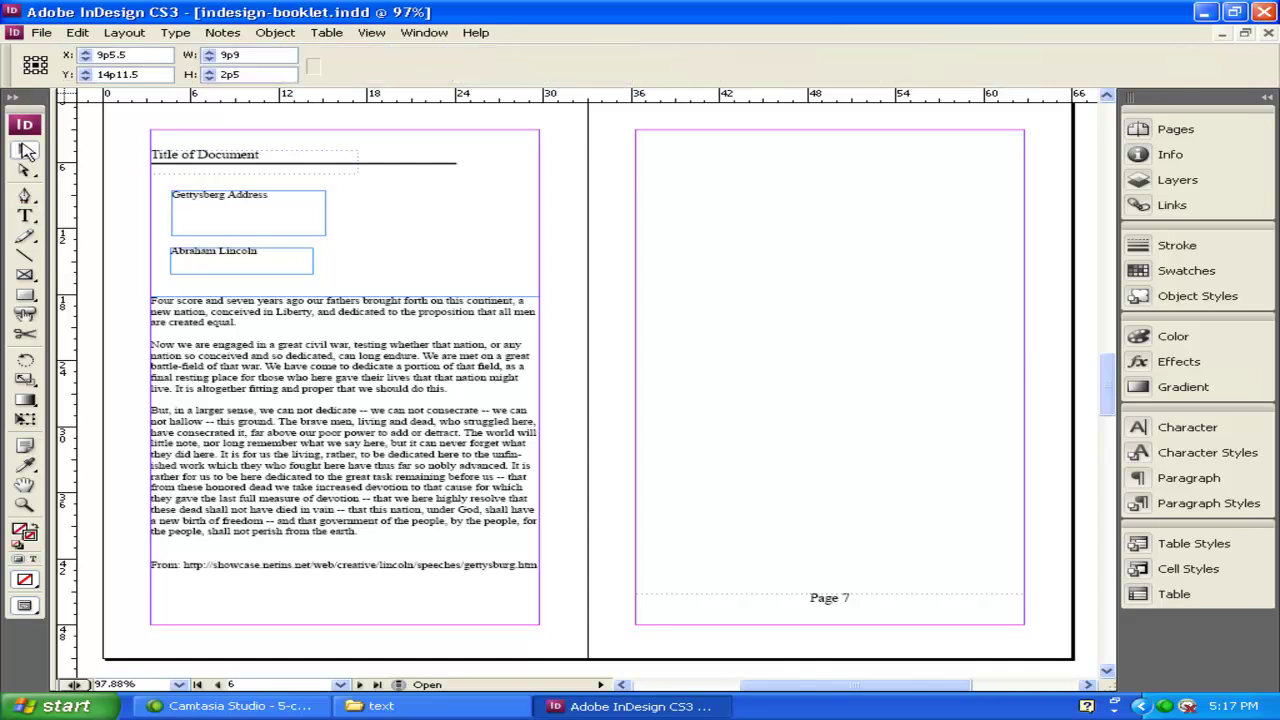
pyautogui.moveTo(215, 251)
pyautogui.mouseDown()
pyautogui.moveTo(216, 240)
pyautogui.moveTo(210, 260)
pyautogui.moveTo(208, 238)
pyautogui.mouseUp()
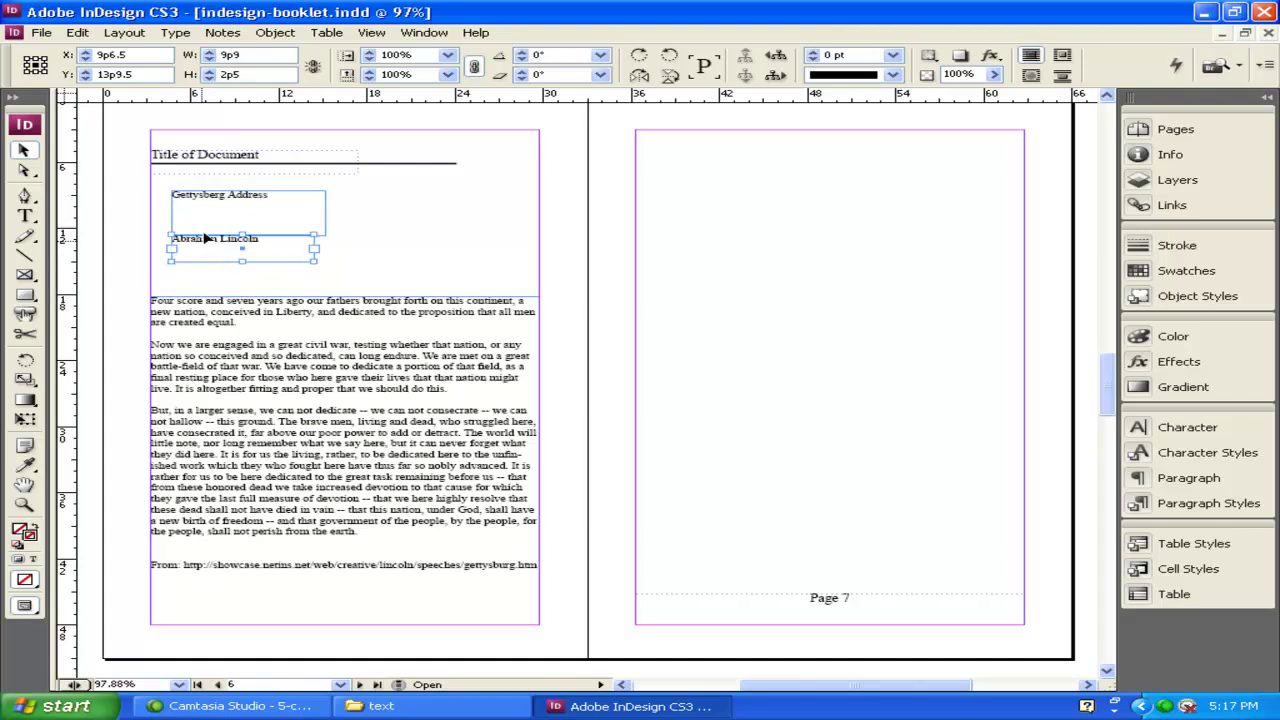
pyautogui.click(286, 224)
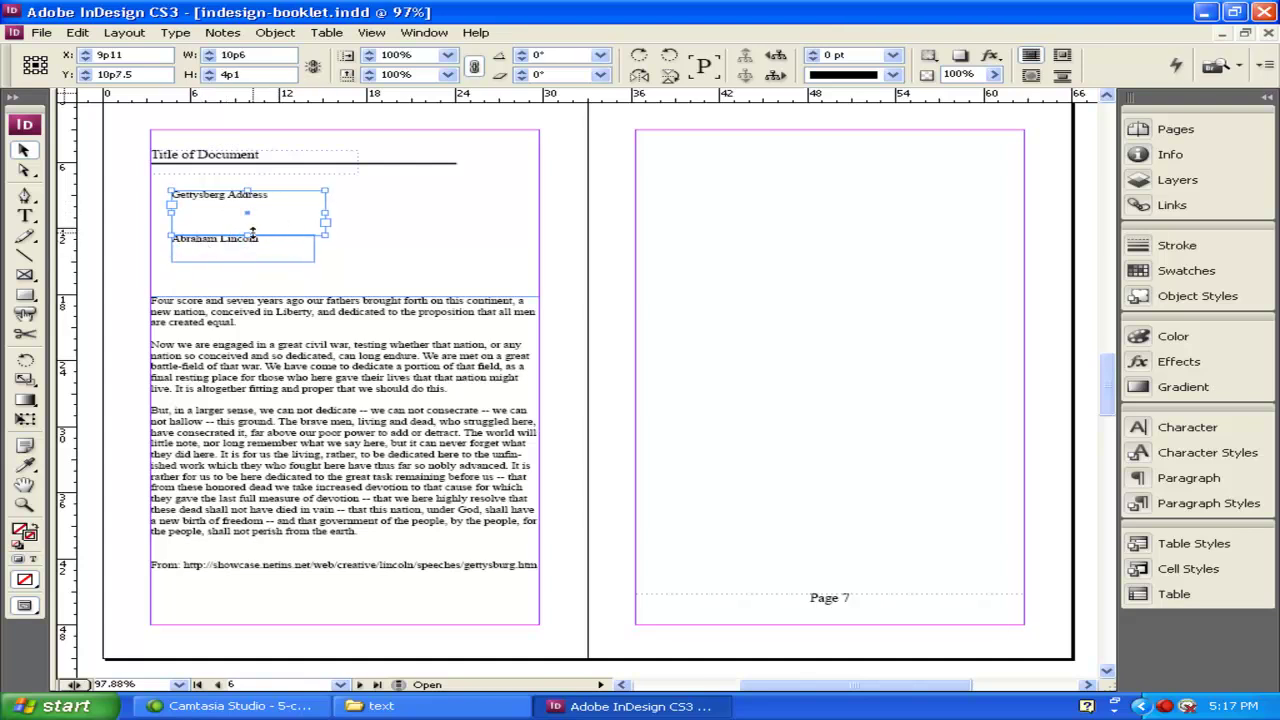
pyautogui.moveTo(249, 232); pyautogui.dragTo(248, 210)
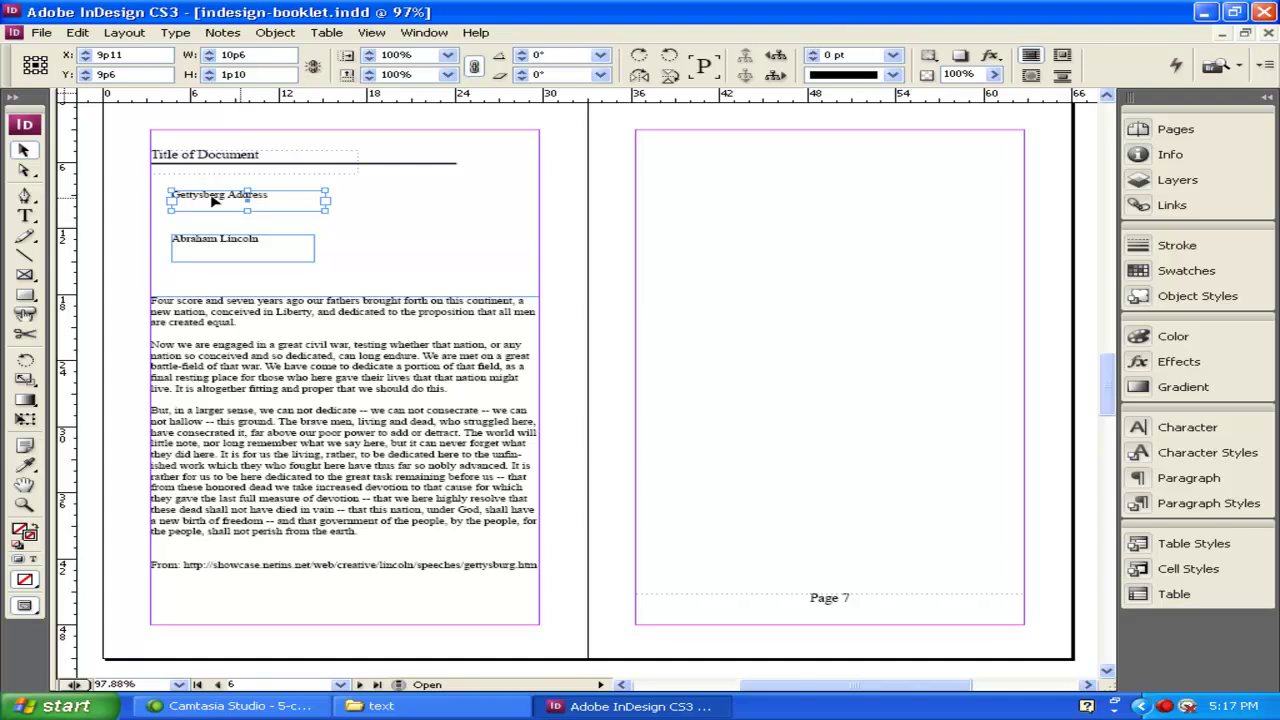
# Apply the 01 Heading paragraph style to 'Gettysberg Address' and widen its frame
pyautogui.doubleClick(205, 198)
pyautogui.hotkey('ctrl', 'a')
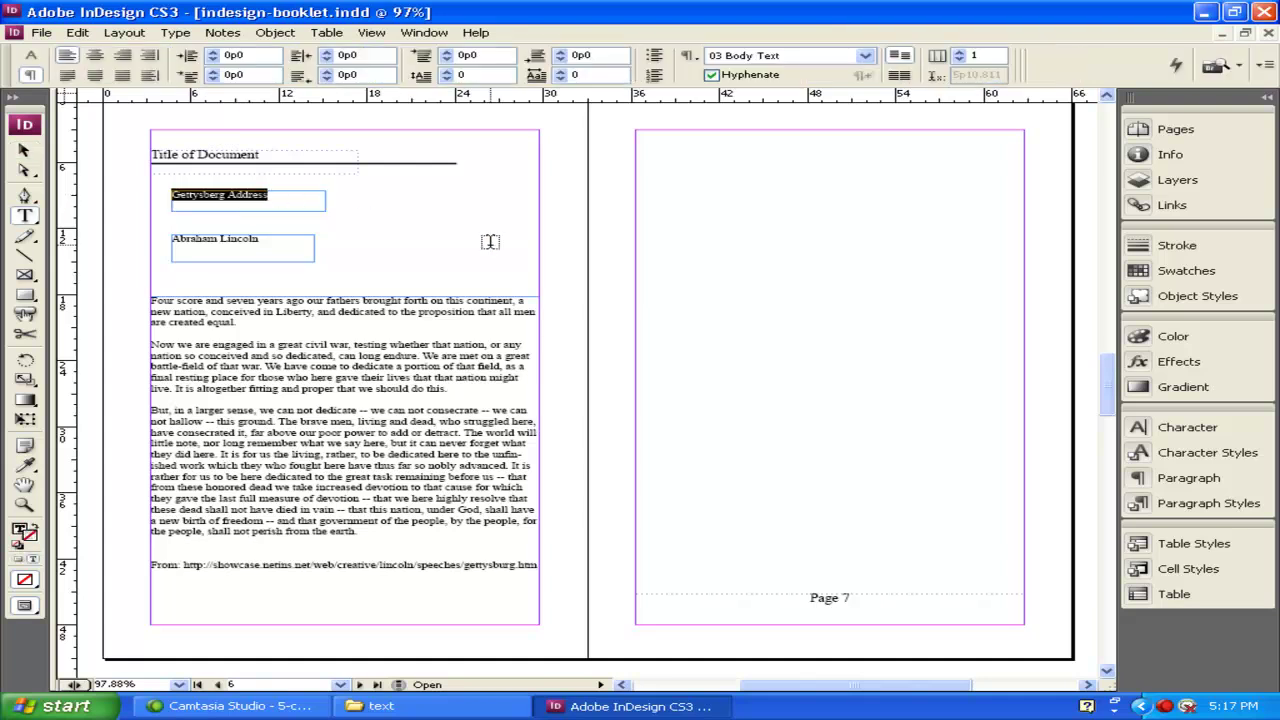
pyautogui.click(1180, 510)
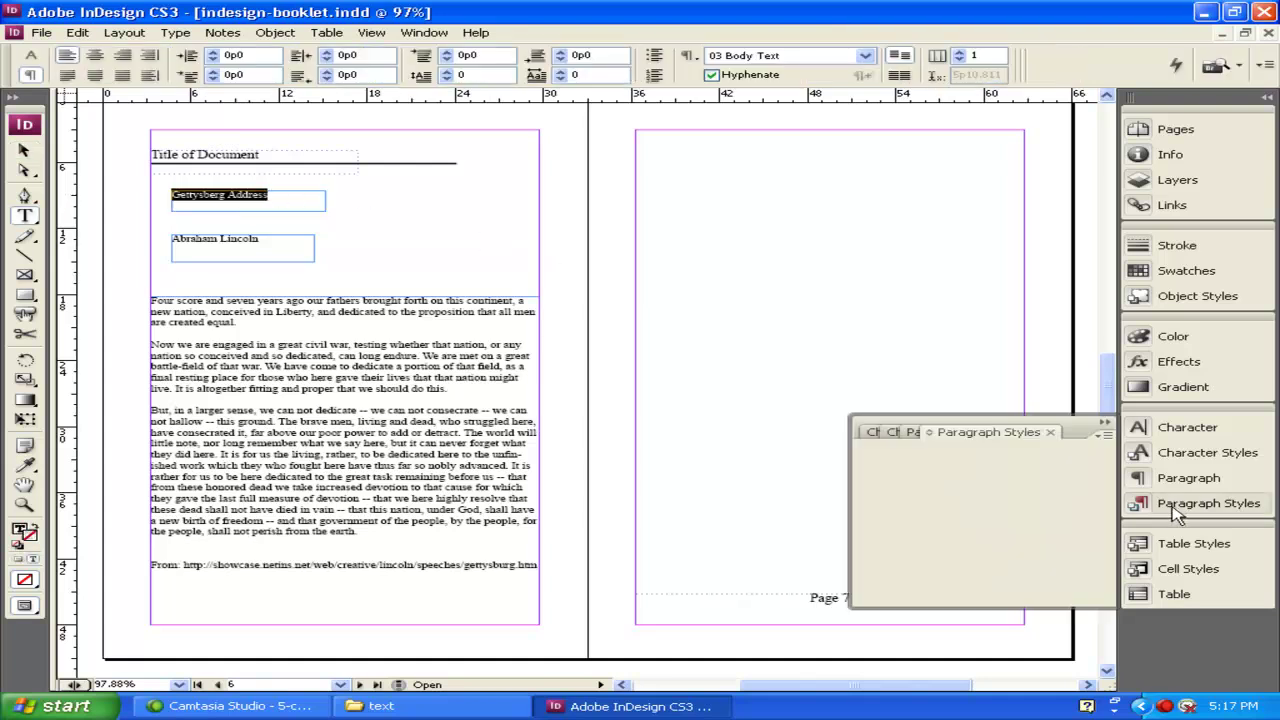
pyautogui.click(930, 486)
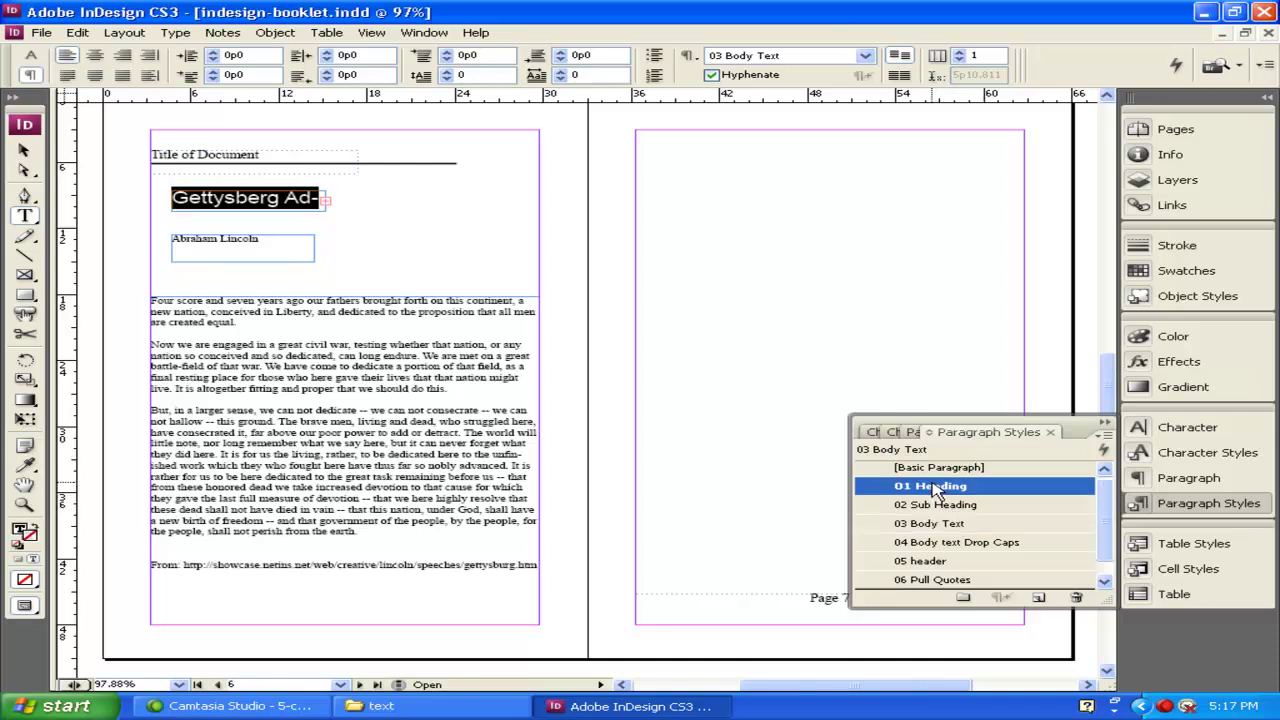
pyautogui.click(24, 150)
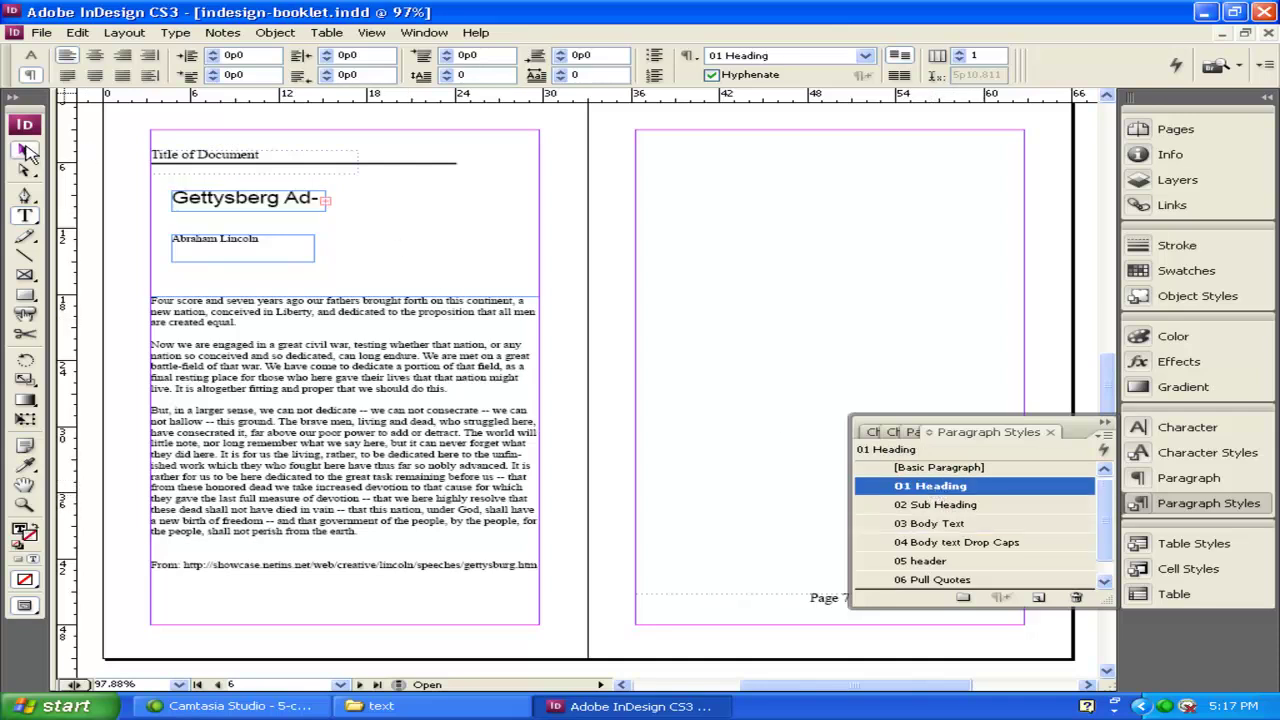
pyautogui.moveTo(330, 211); pyautogui.dragTo(462, 215)
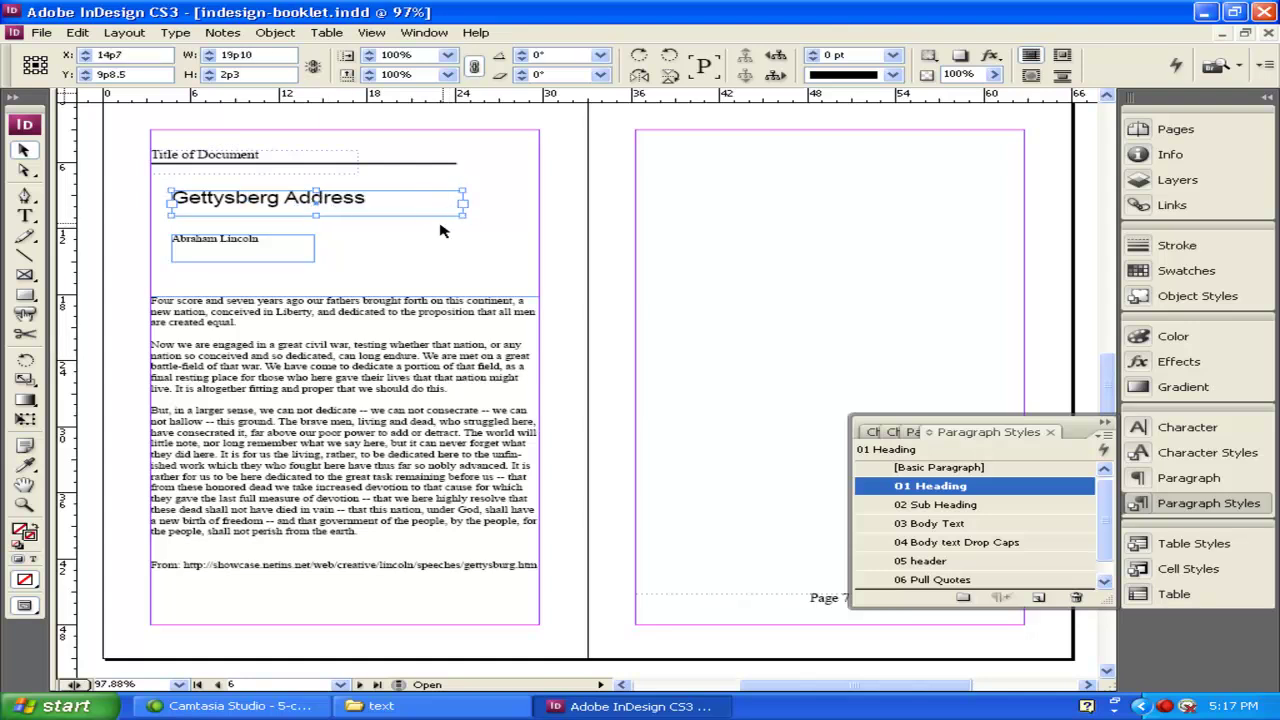
# Give 'Abraham Lincoln' the 02 Sub Heading style and move it just under the heading
pyautogui.click(200, 244)
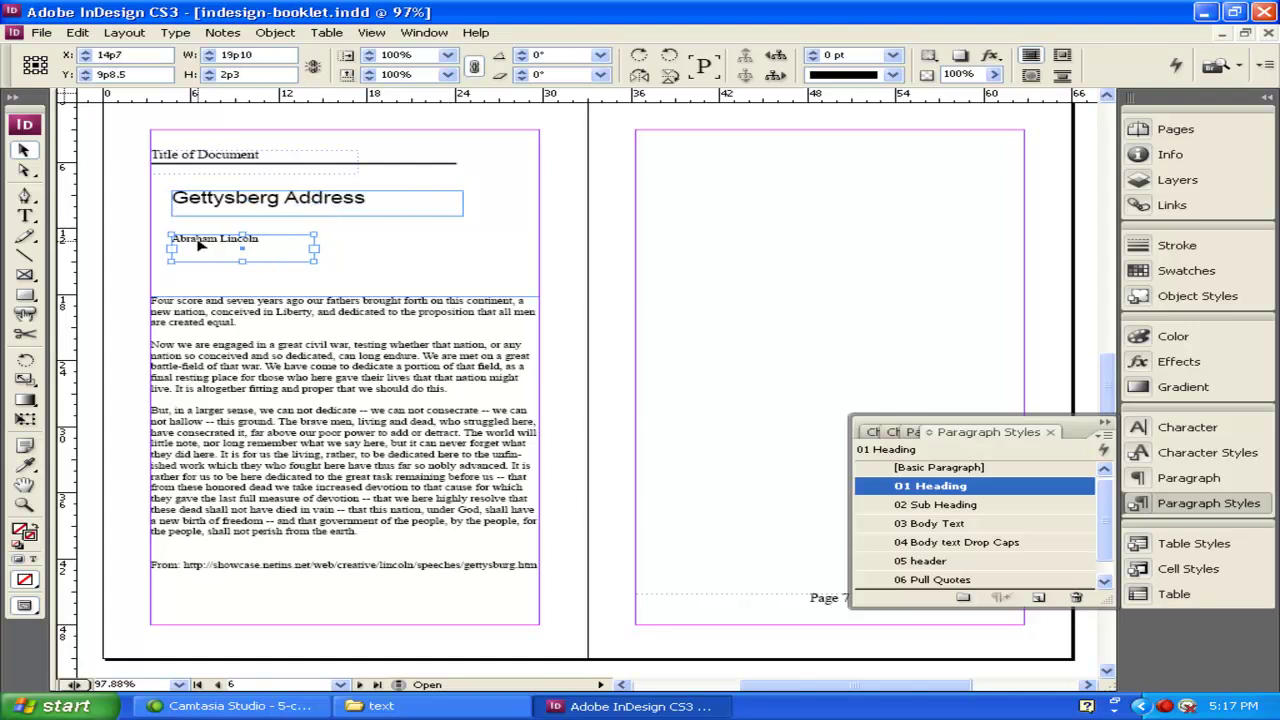
pyautogui.click(940, 505)
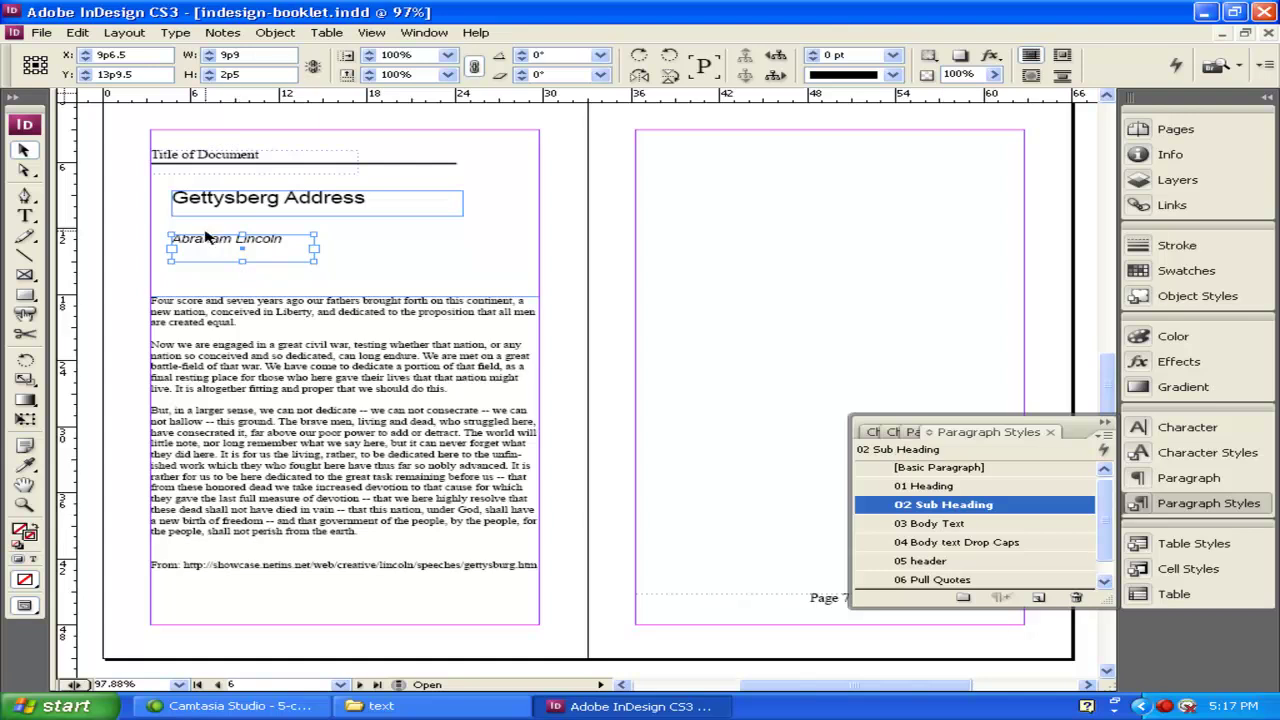
pyautogui.moveTo(205, 243); pyautogui.dragTo(201, 227)
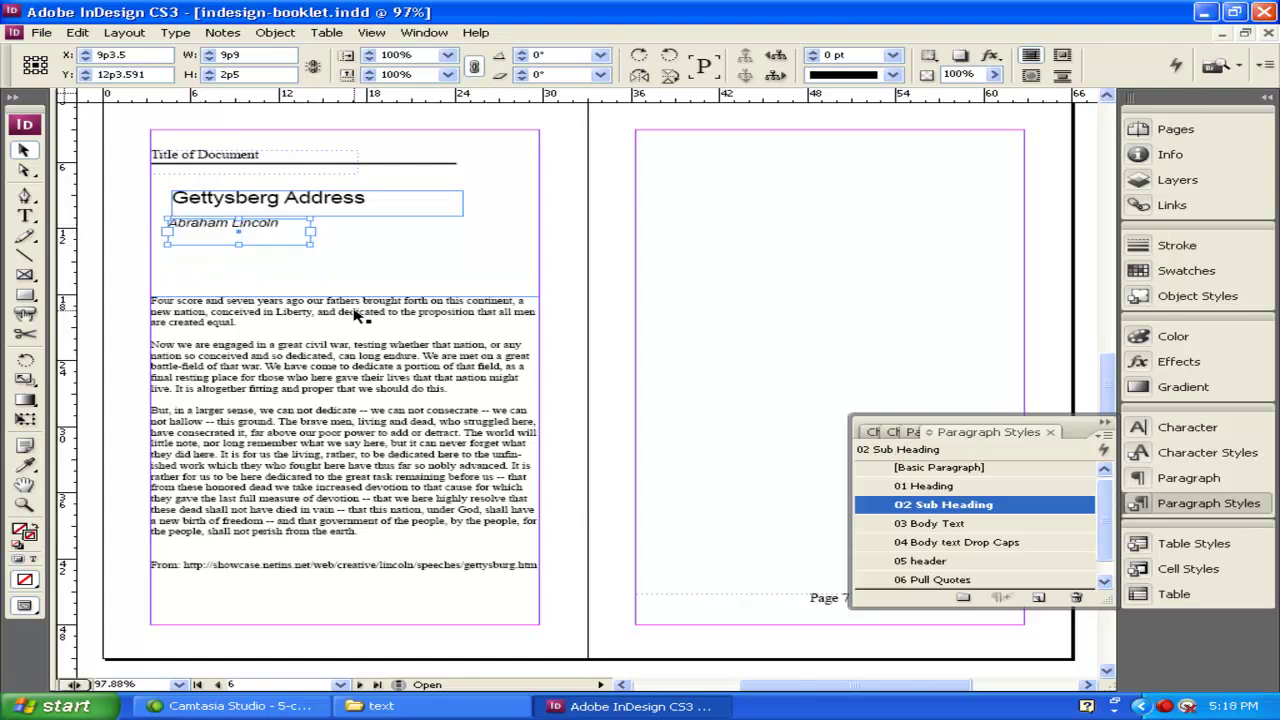
# Move the Gettysburg body text frame lower on the page
pyautogui.click(401, 260)
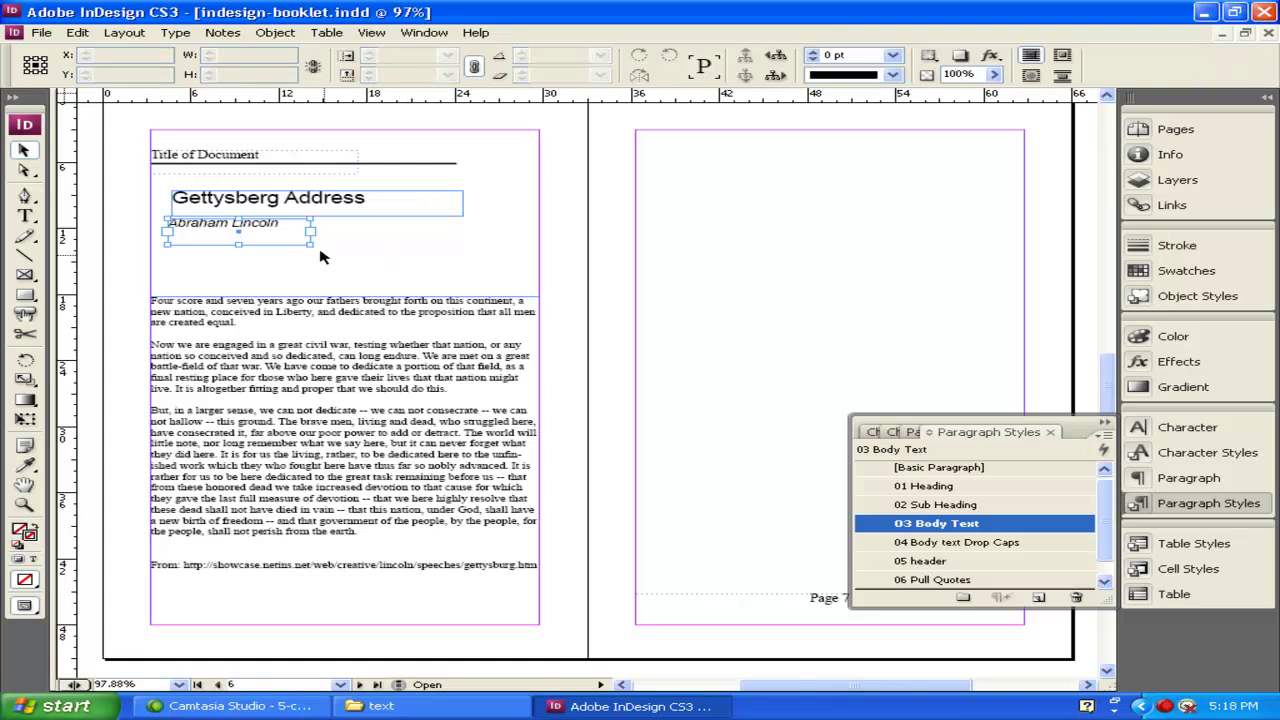
pyautogui.click(334, 308)
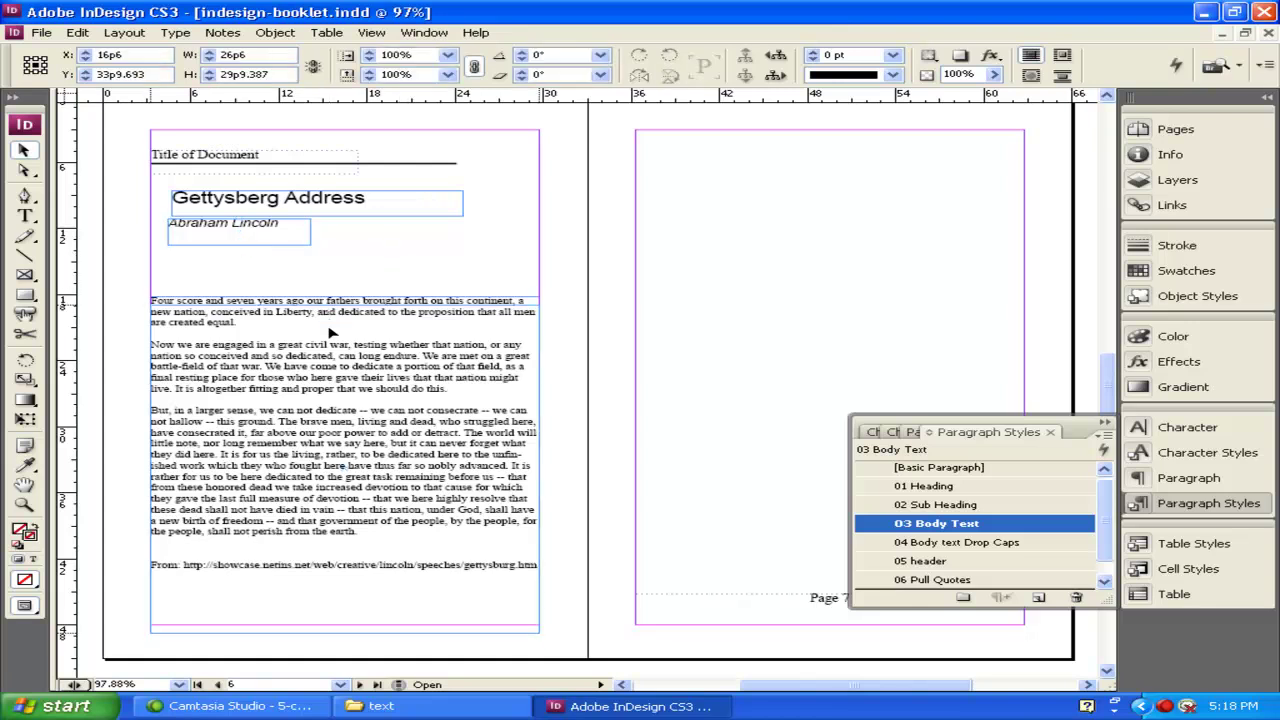
pyautogui.moveTo(331, 334); pyautogui.dragTo(330, 336)
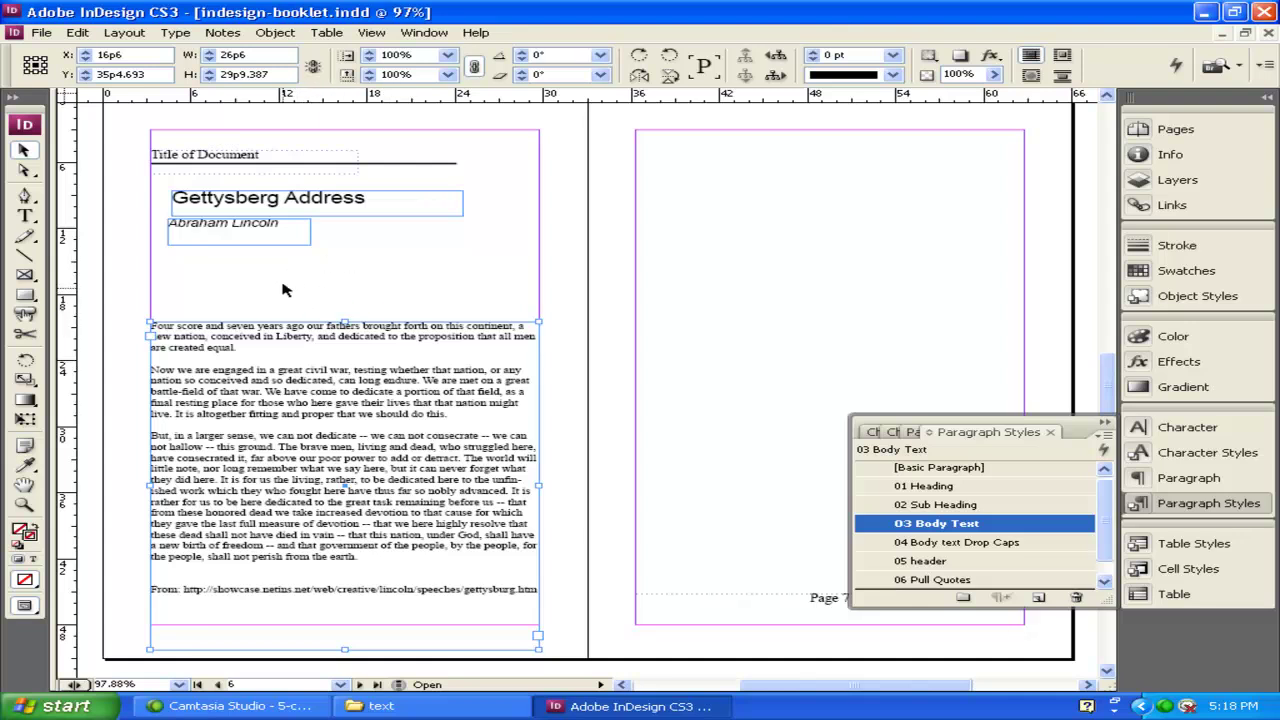
# Draw a 9p3 × 15p2 rectangle picture frame over the upper body text
pyautogui.click(342, 286)
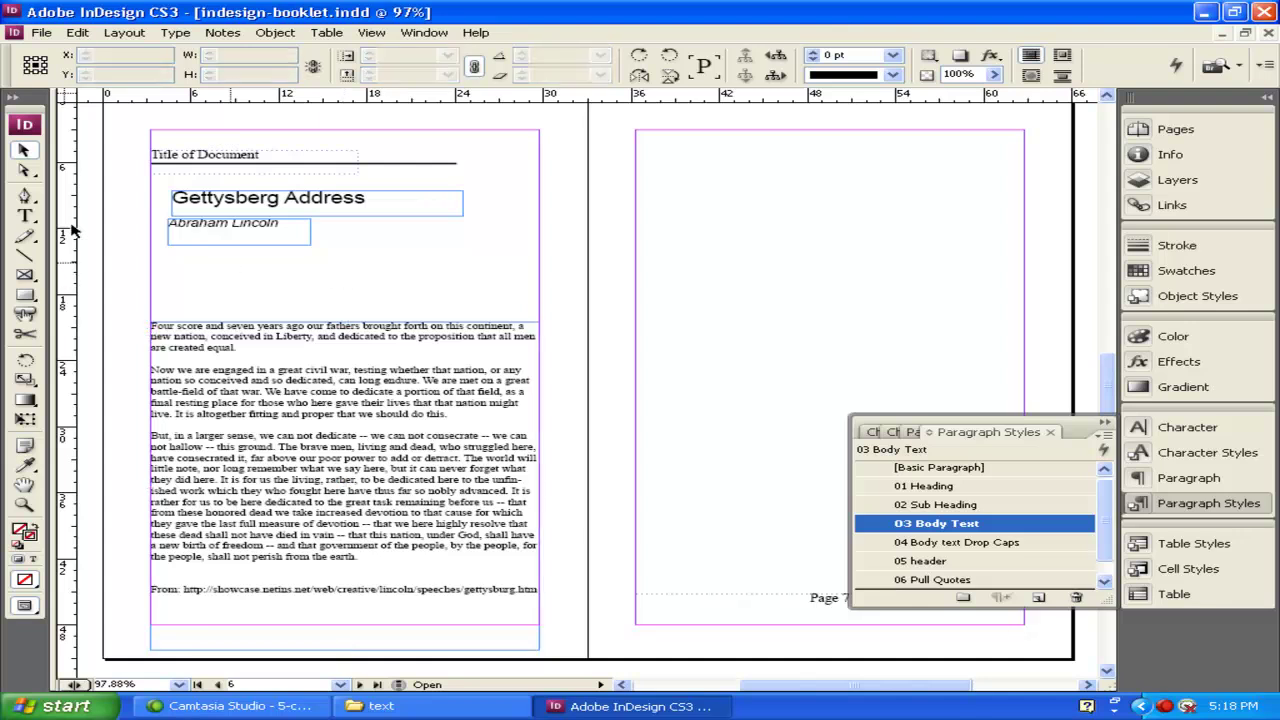
pyautogui.click(25, 277)
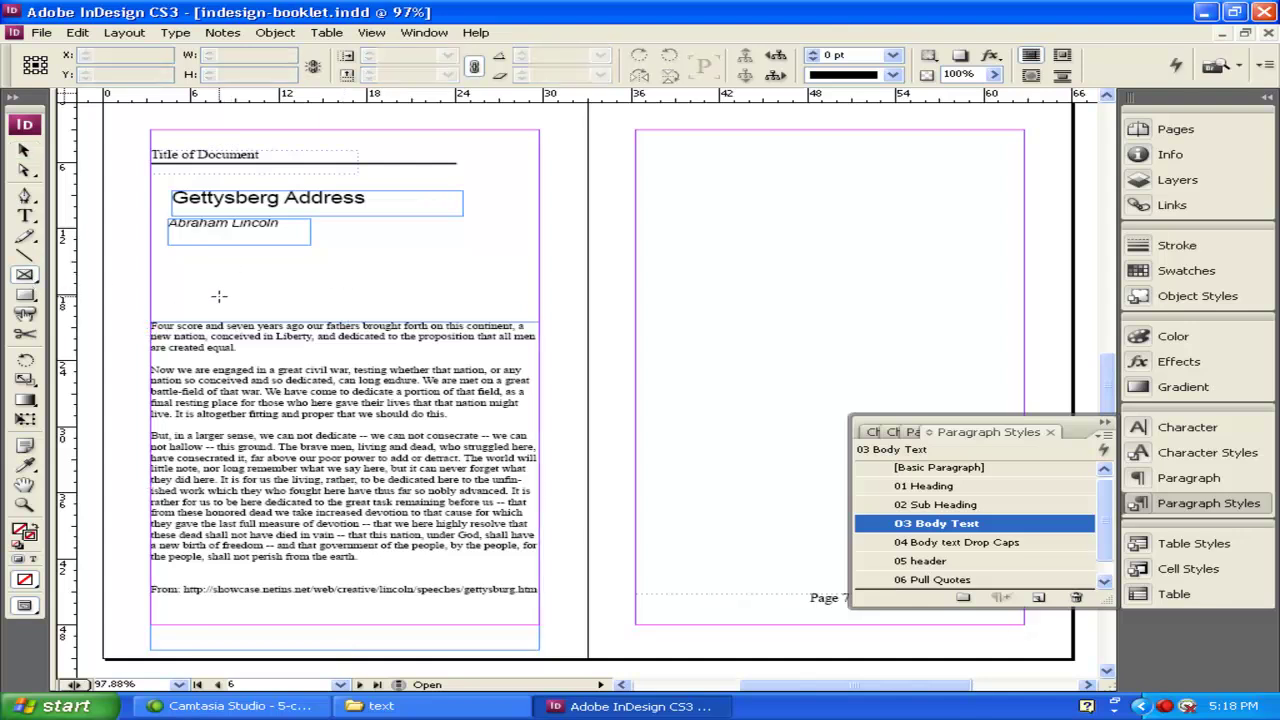
pyautogui.moveTo(273, 254)
pyautogui.mouseDown()
pyautogui.moveTo(302, 345)
pyautogui.moveTo(391, 380)
pyautogui.moveTo(412, 406)
pyautogui.moveTo(395, 424)
pyautogui.mouseUp()
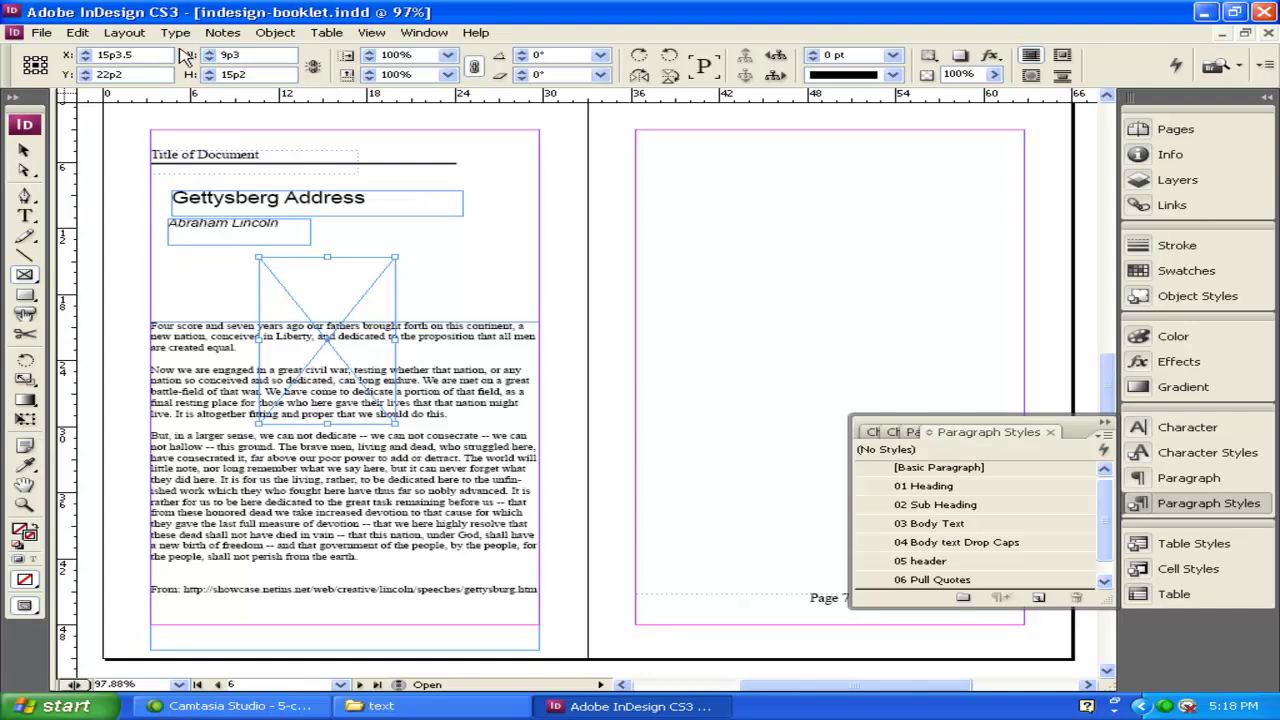
# Place Abraham_Lincoln_head_on_shoulders_photo_portrait.jpg from the booklet's images folder into the new frame
pyautogui.click(41, 32)
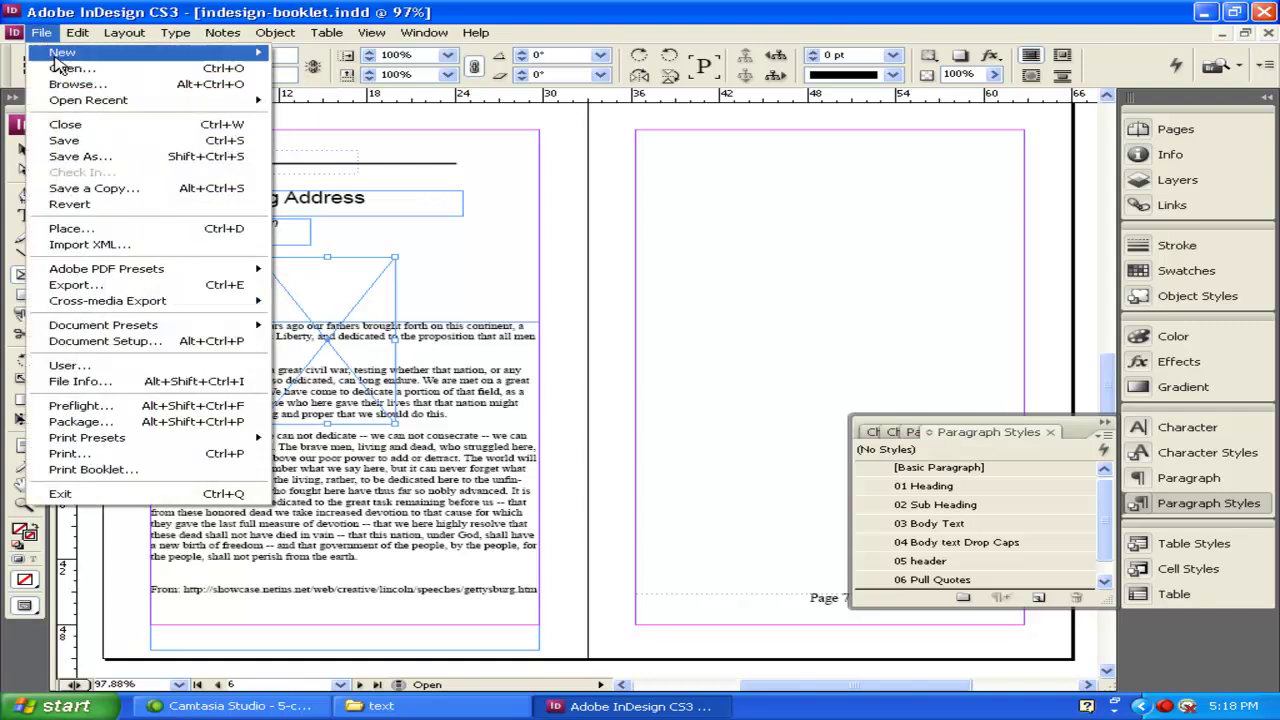
pyautogui.click(111, 233)
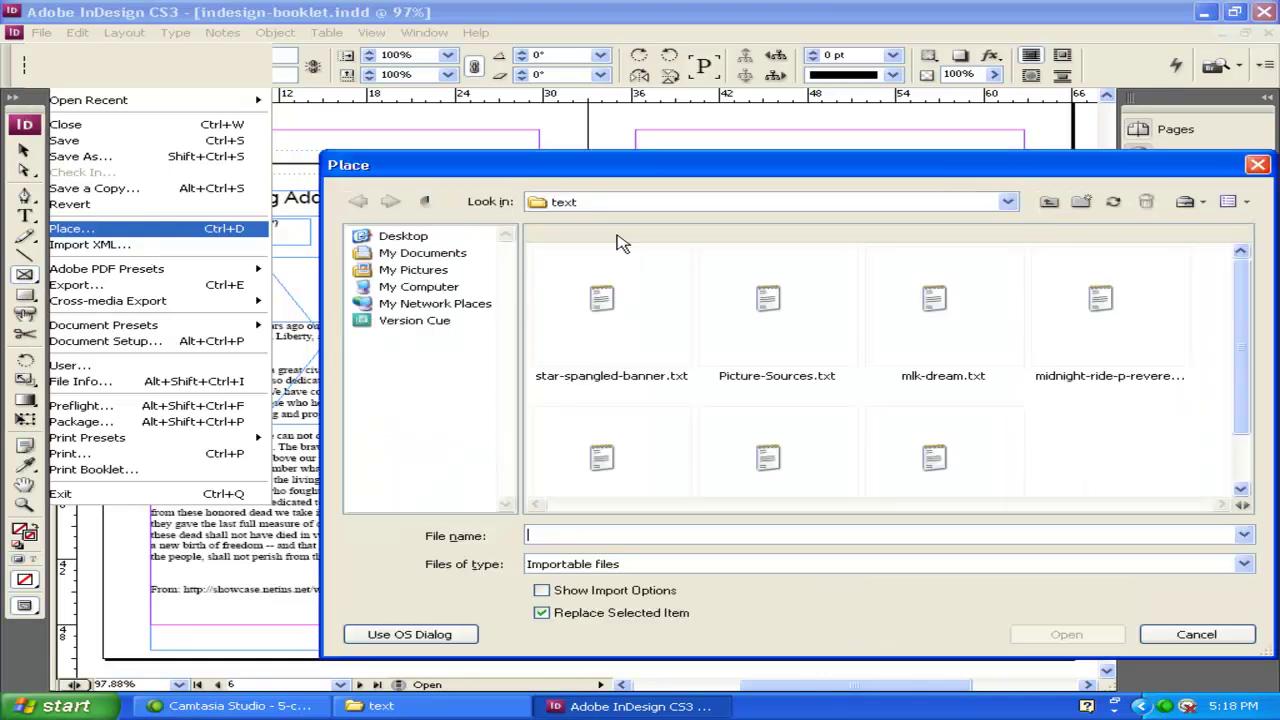
pyautogui.click(1049, 202)
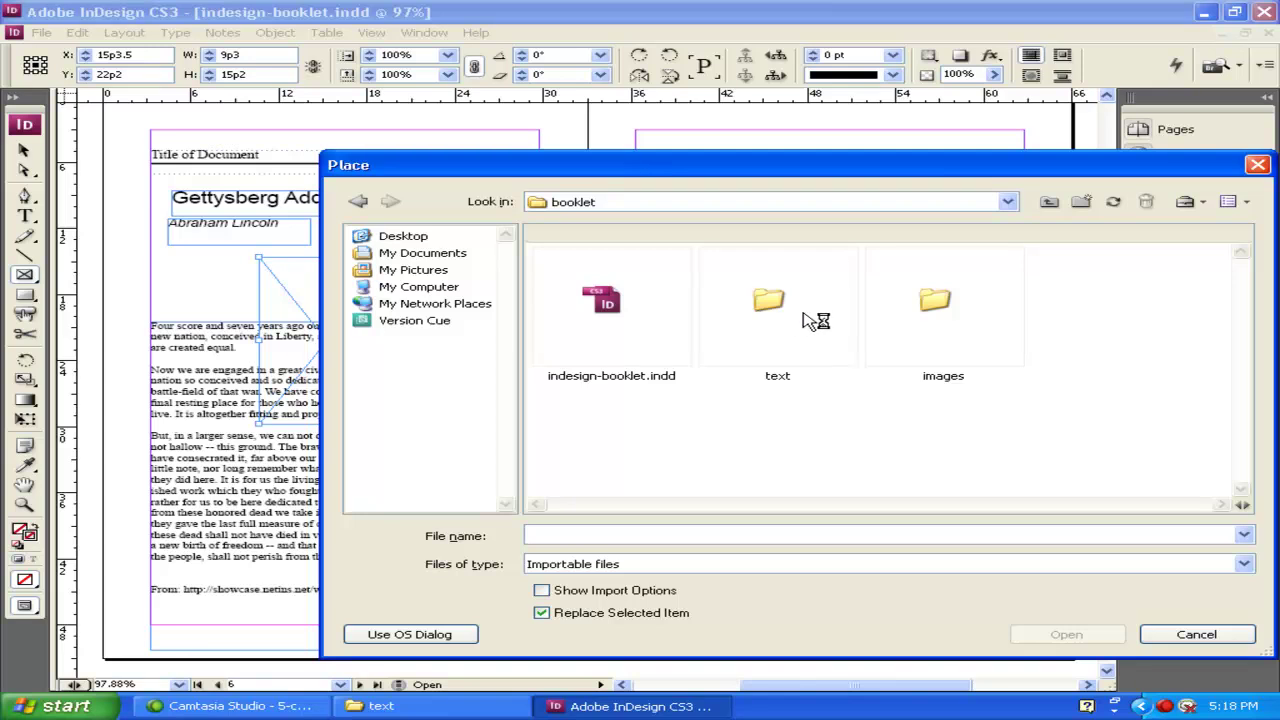
pyautogui.doubleClick(930, 300)
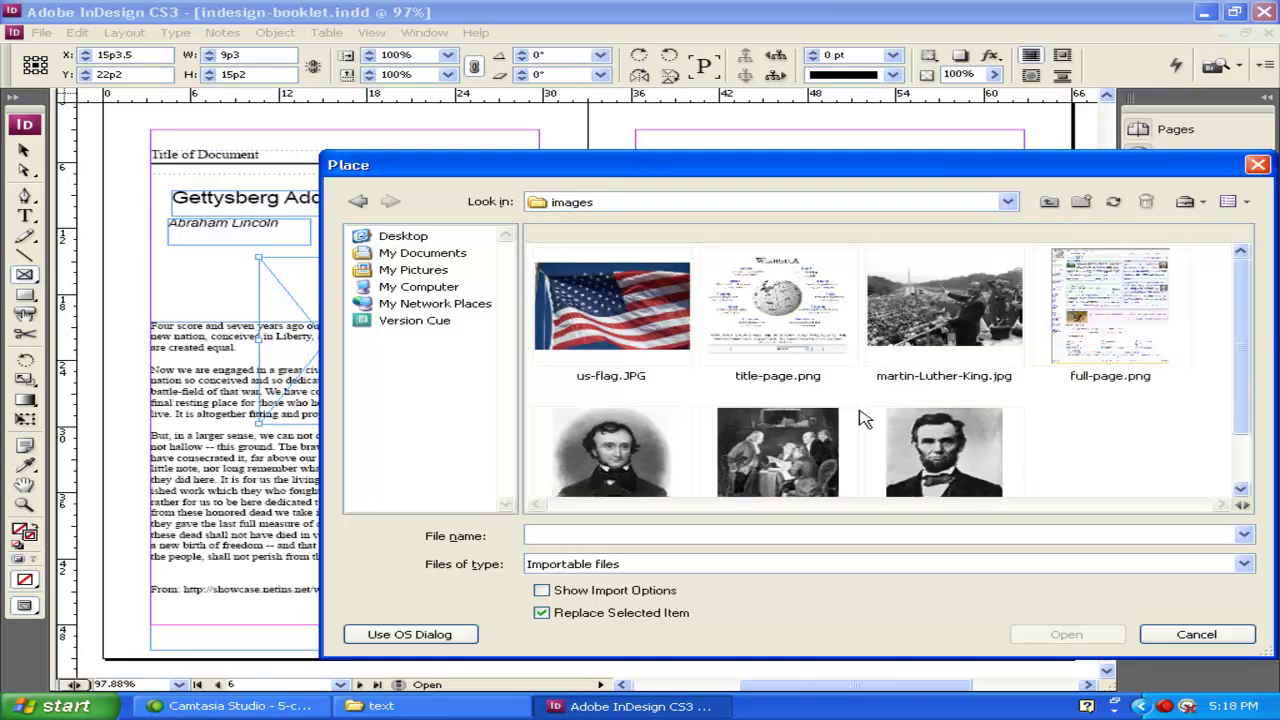
pyautogui.click(942, 452)
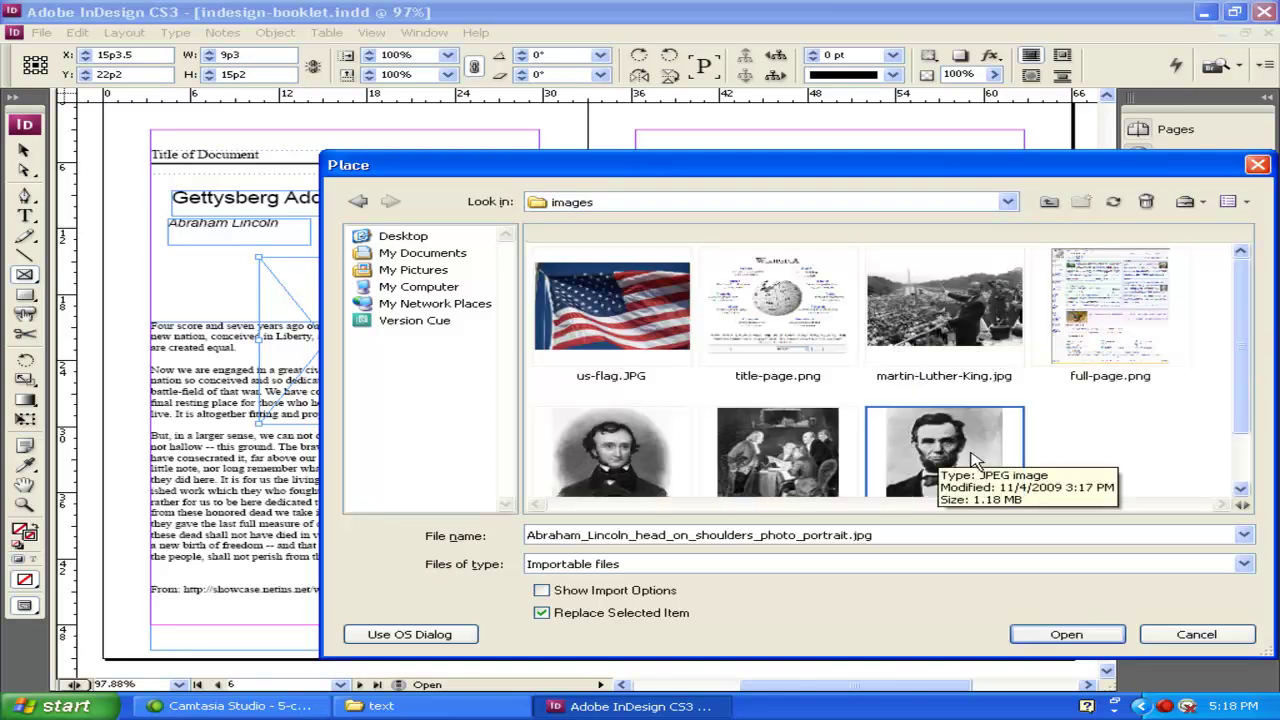
pyautogui.click(1068, 632)
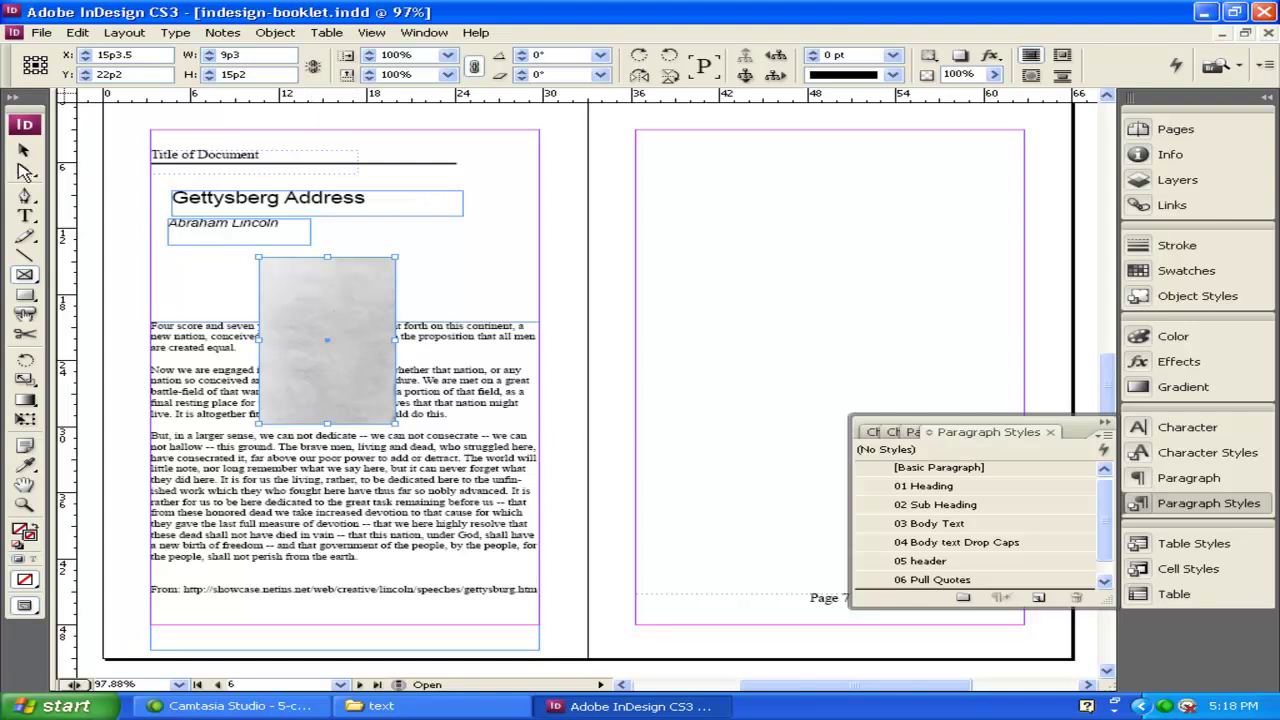
# Select the placed portrait inside its frame, revealing its 42p9 × 56p1.56 size
pyautogui.click(24, 170)
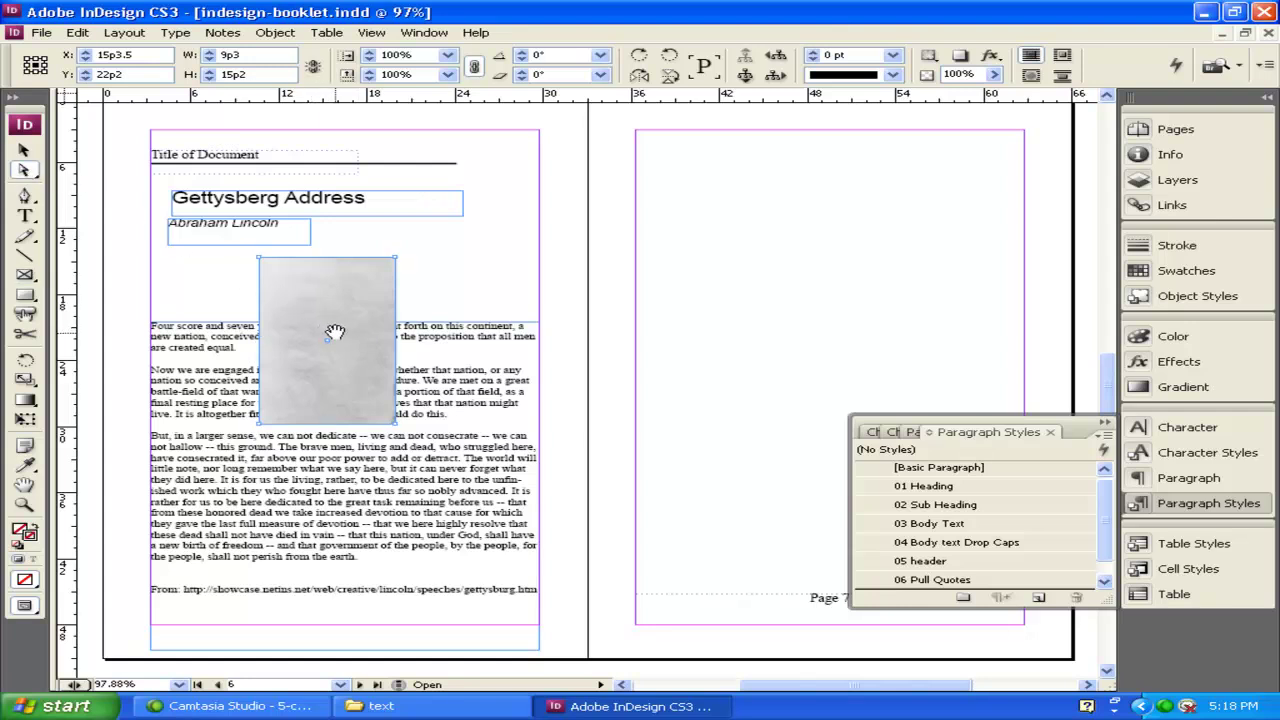
pyautogui.click(316, 303)
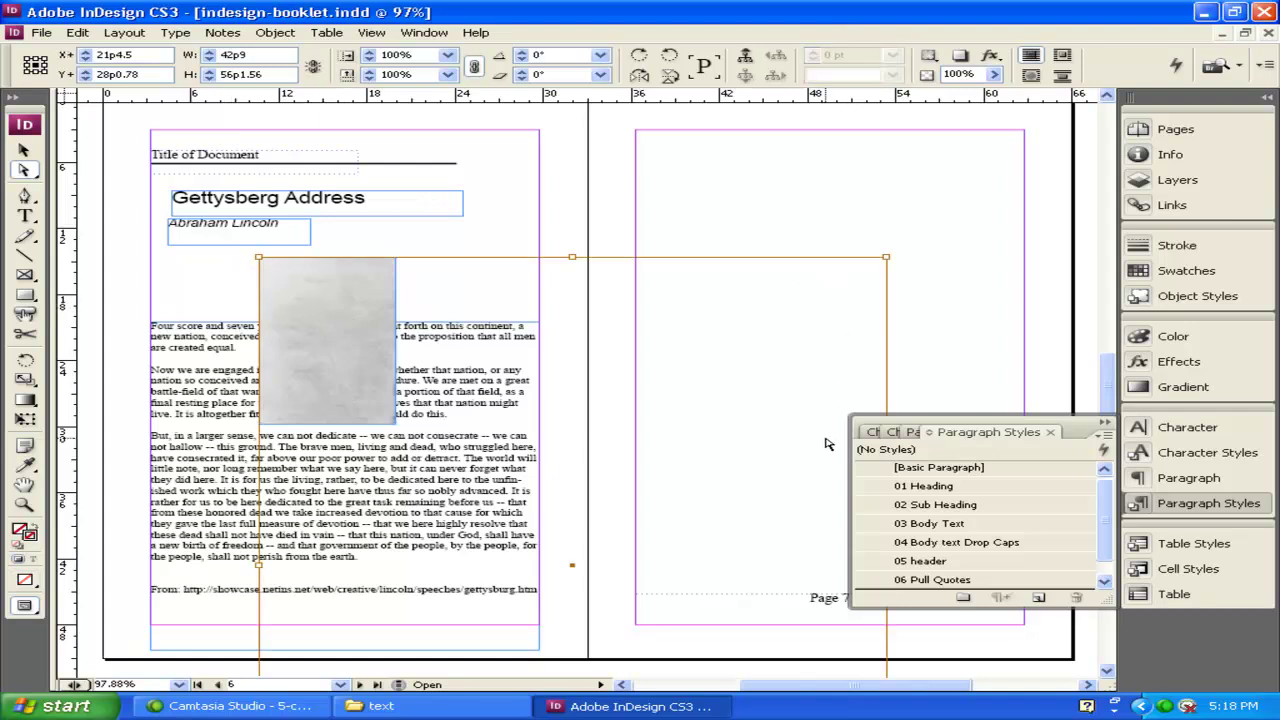
pyautogui.scroll(-3, 826, 443)
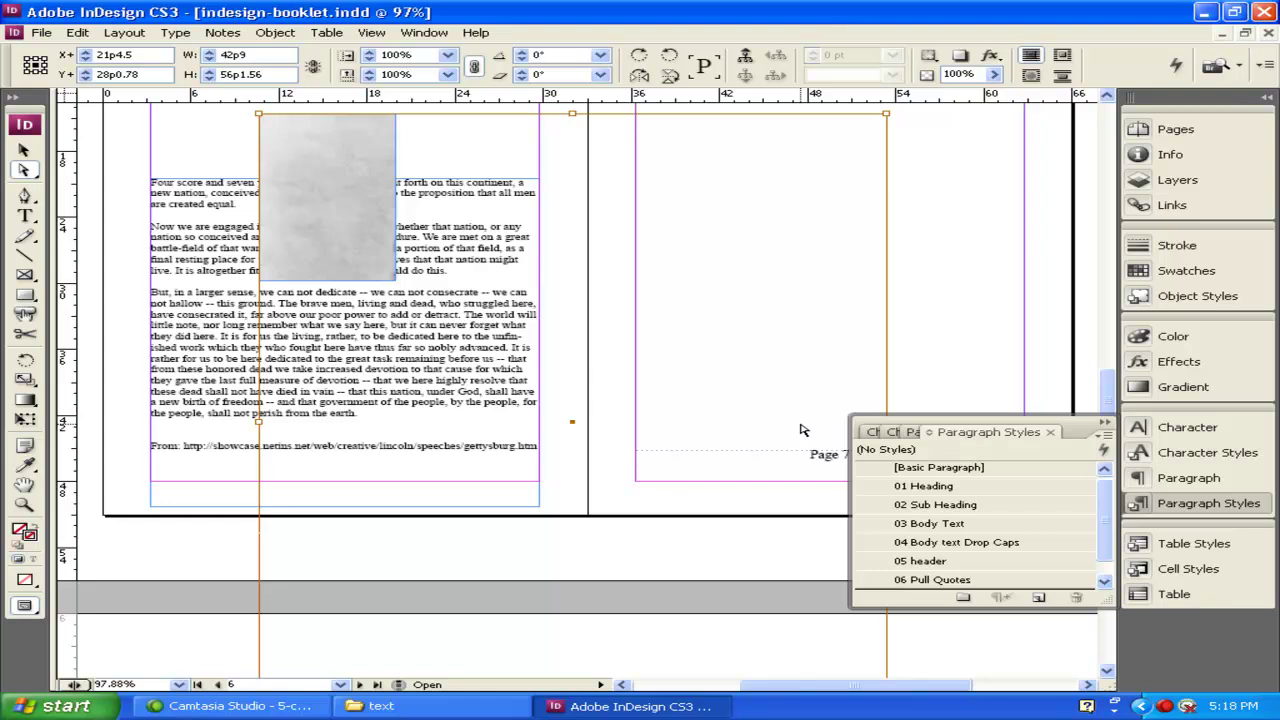
pyautogui.scroll(-5, 800, 430)
pyautogui.scroll(6, 780, 414)
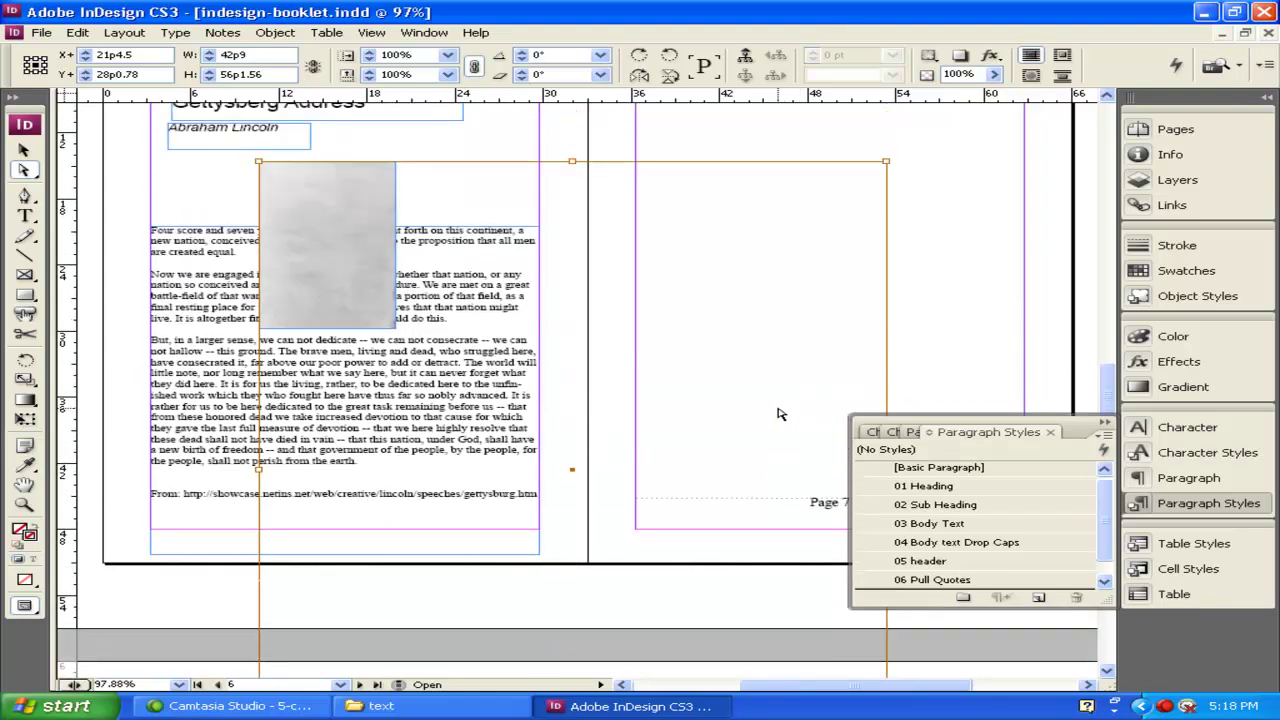
# Try the fitting options, then use Fill Frame Proportionally to scale the photo to 27.02%
pyautogui.rightClick(338, 256)
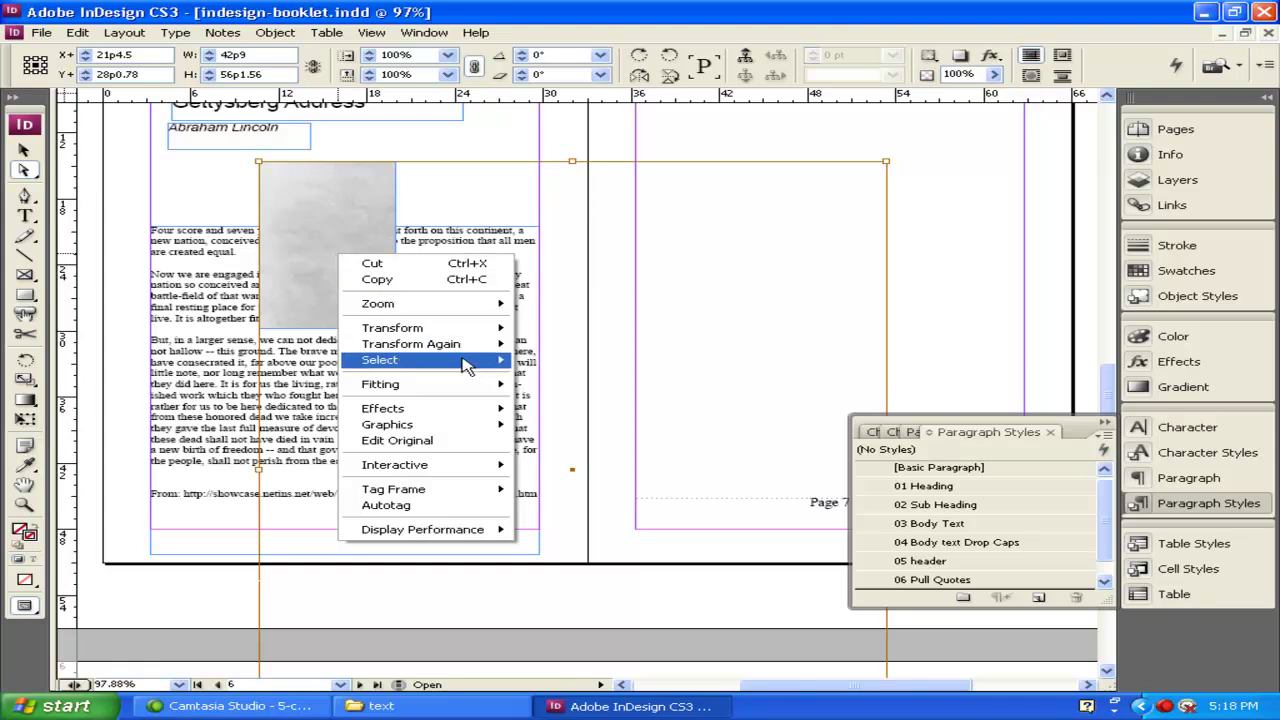
pyautogui.moveTo(465, 393)
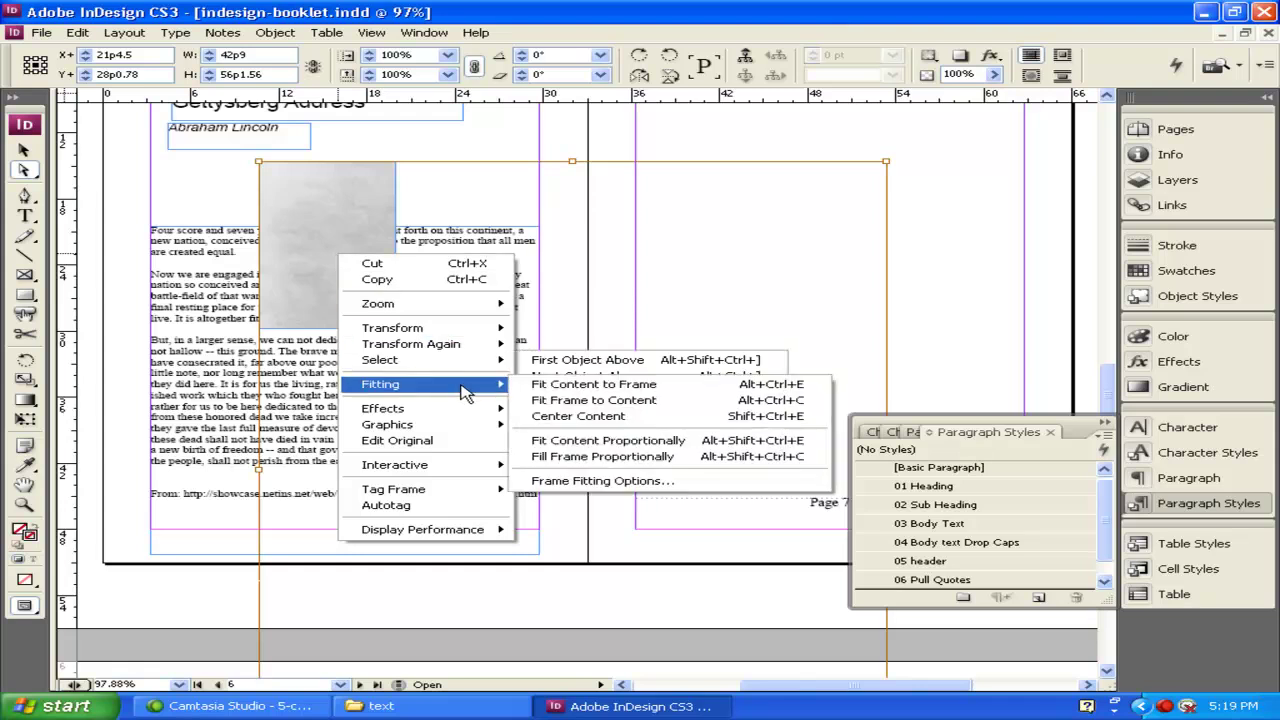
pyautogui.click(650, 390)
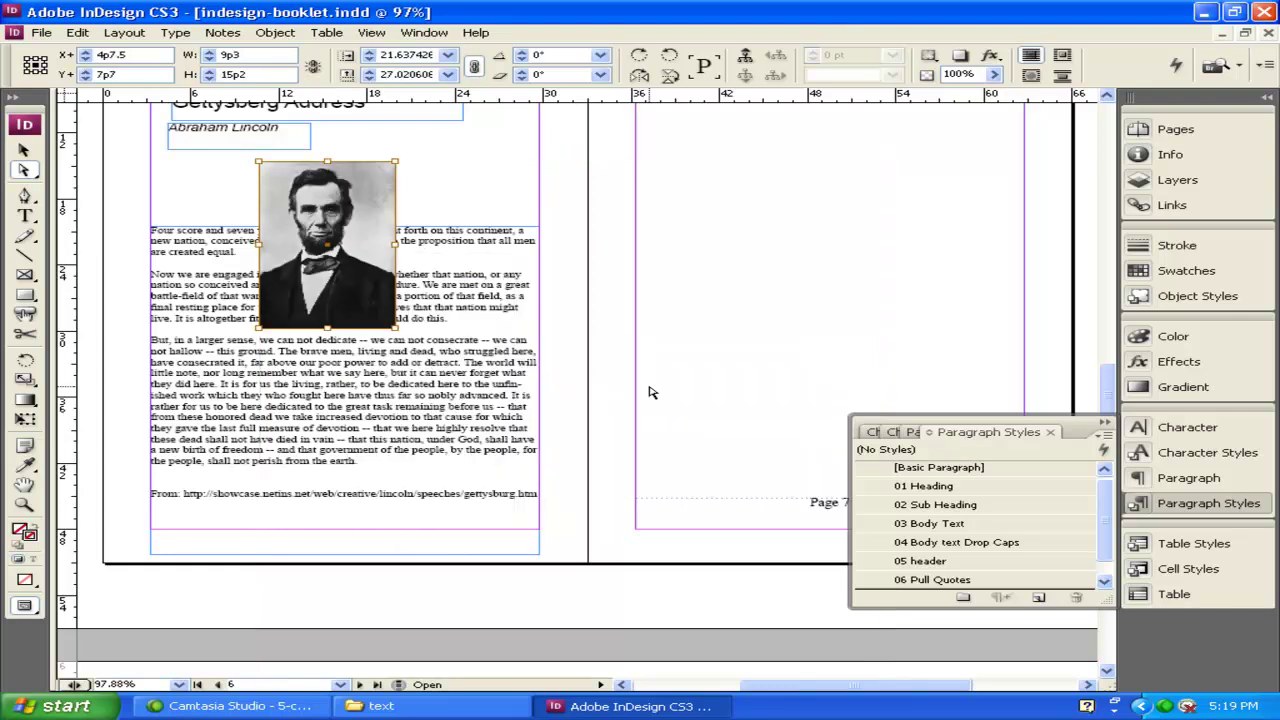
pyautogui.hotkey('ctrl', 'z')
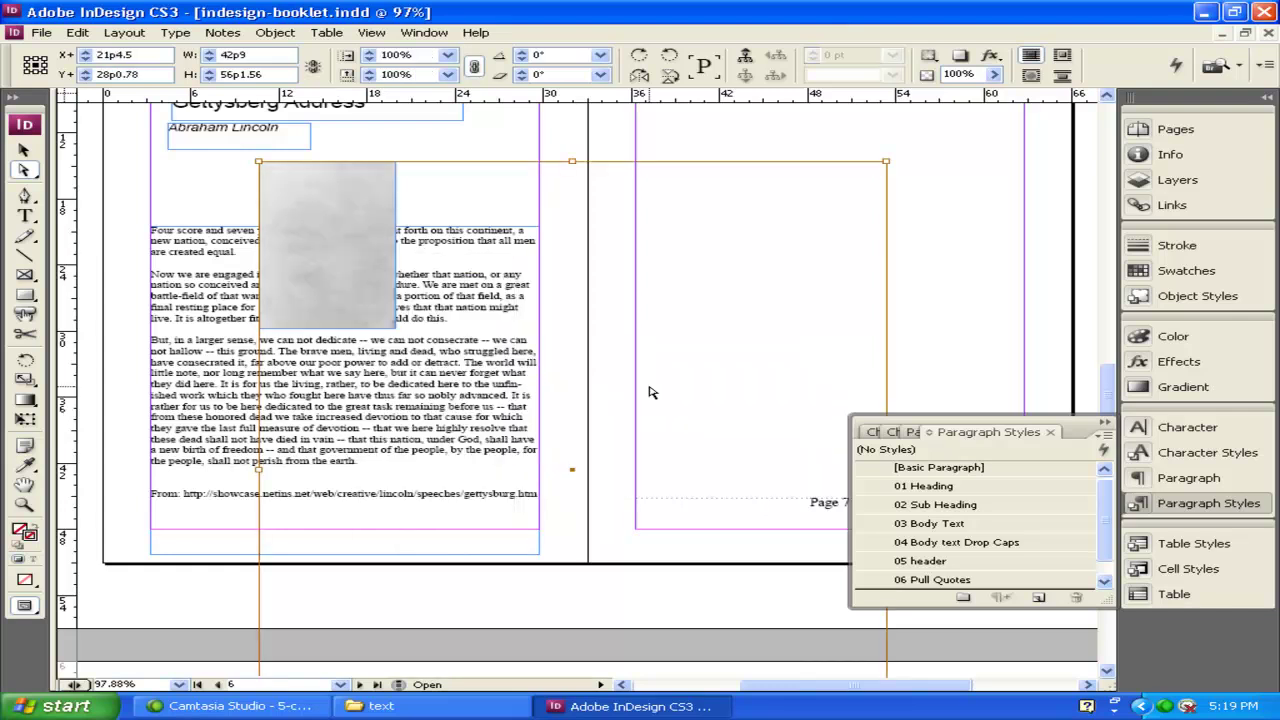
pyautogui.rightClick(365, 267)
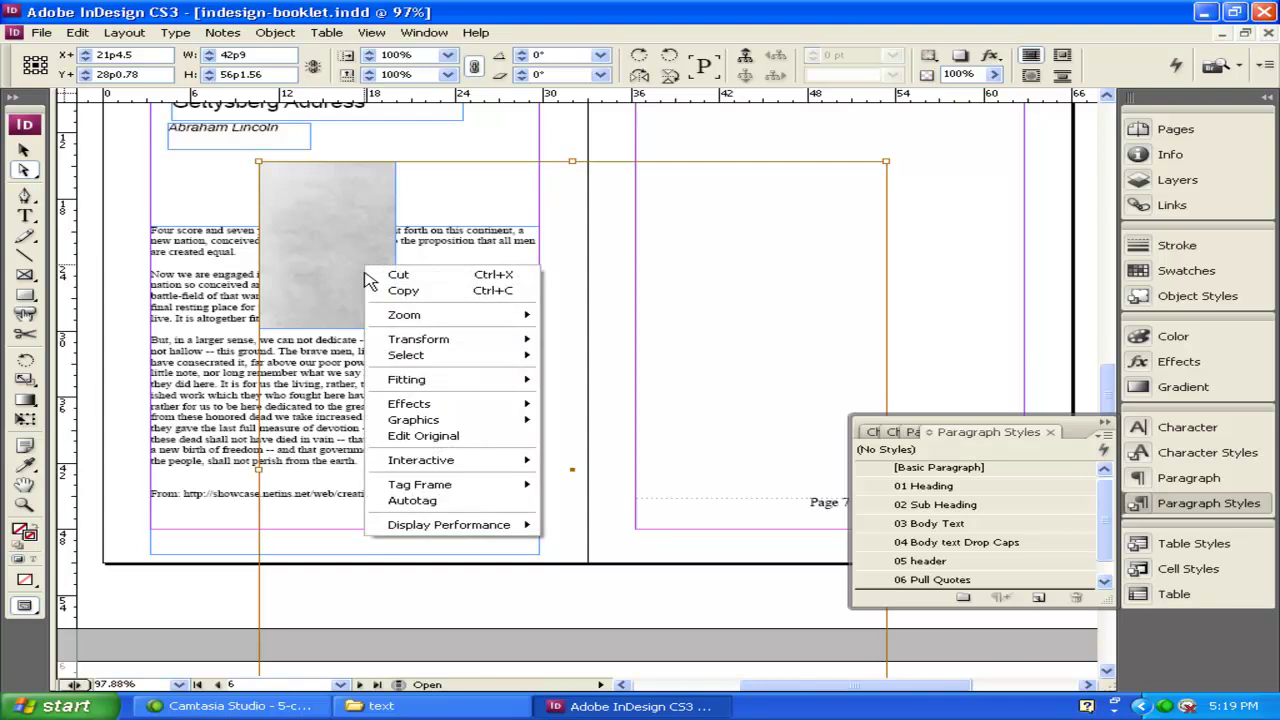
pyautogui.moveTo(433, 381)
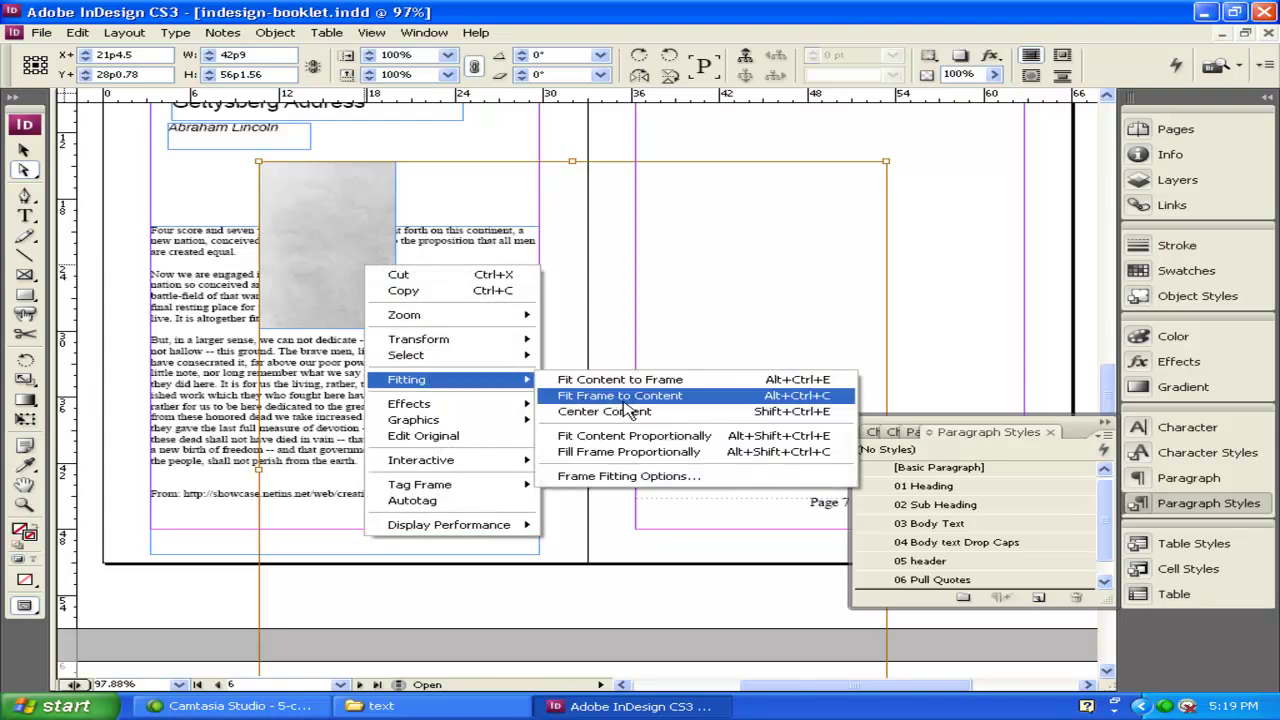
pyautogui.click(662, 440)
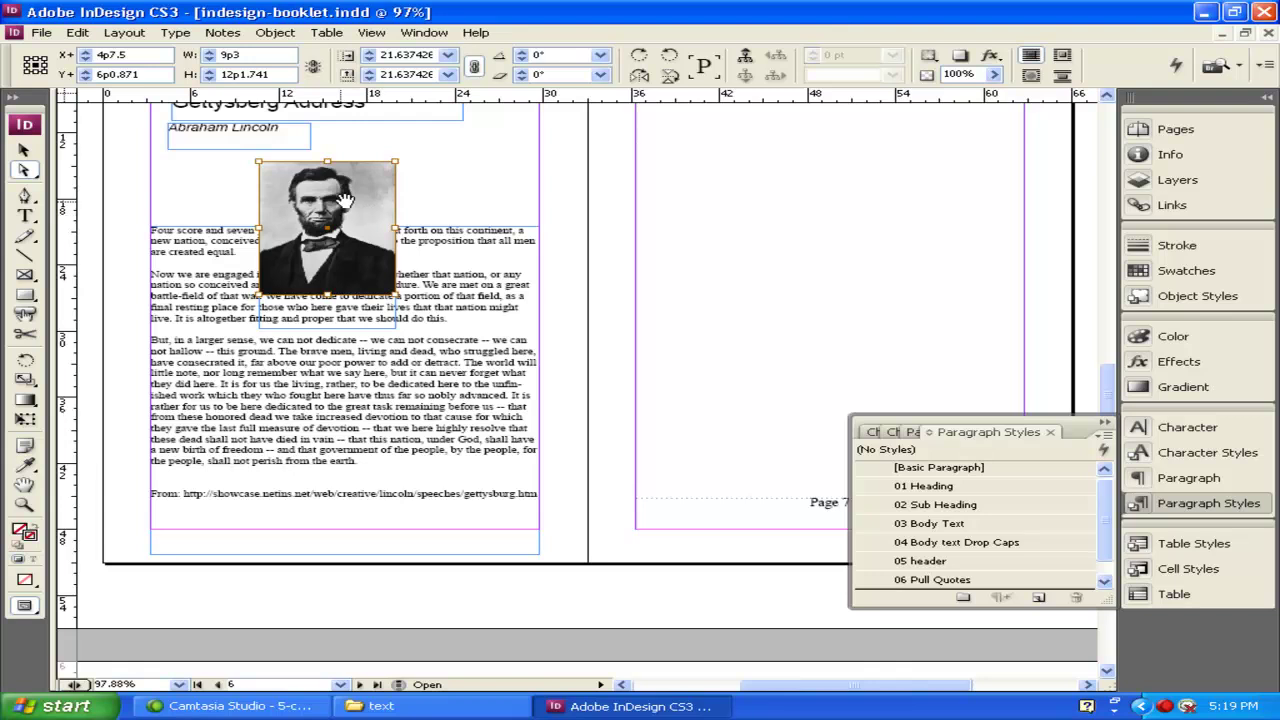
pyautogui.hotkey('ctrl', 'z')
pyautogui.rightClick(372, 212)
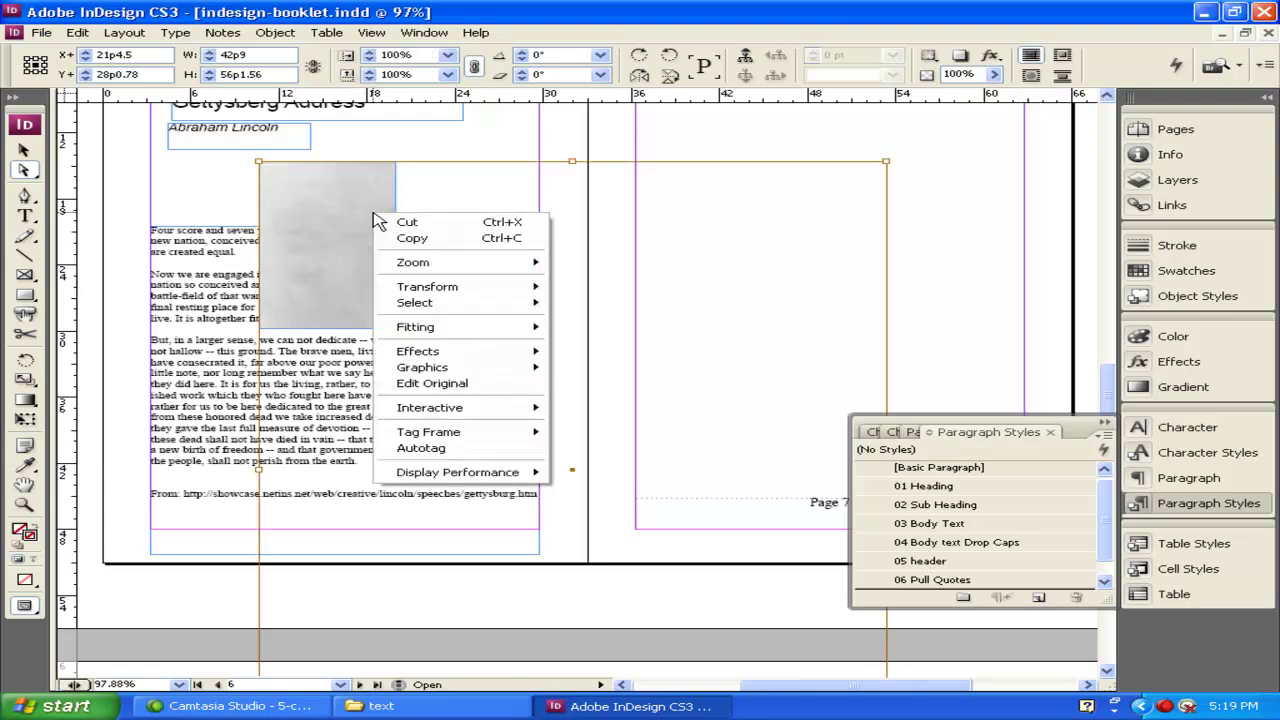
pyautogui.moveTo(480, 337)
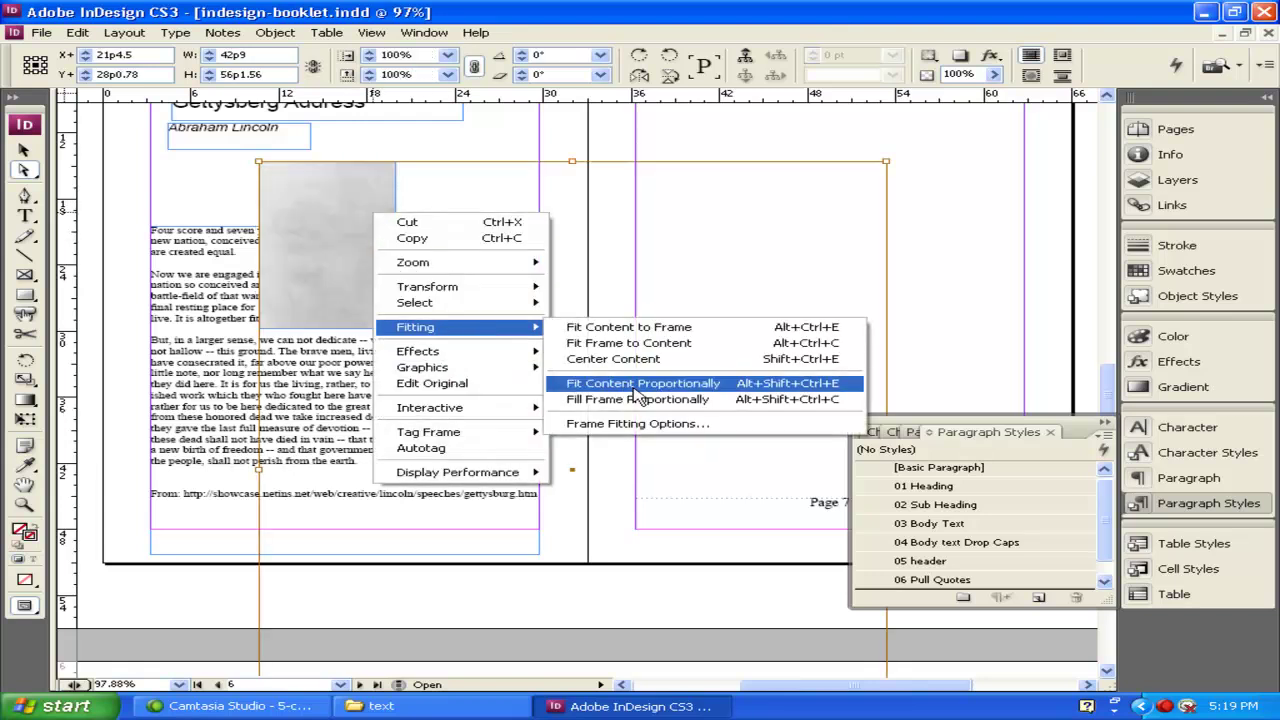
pyautogui.click(661, 402)
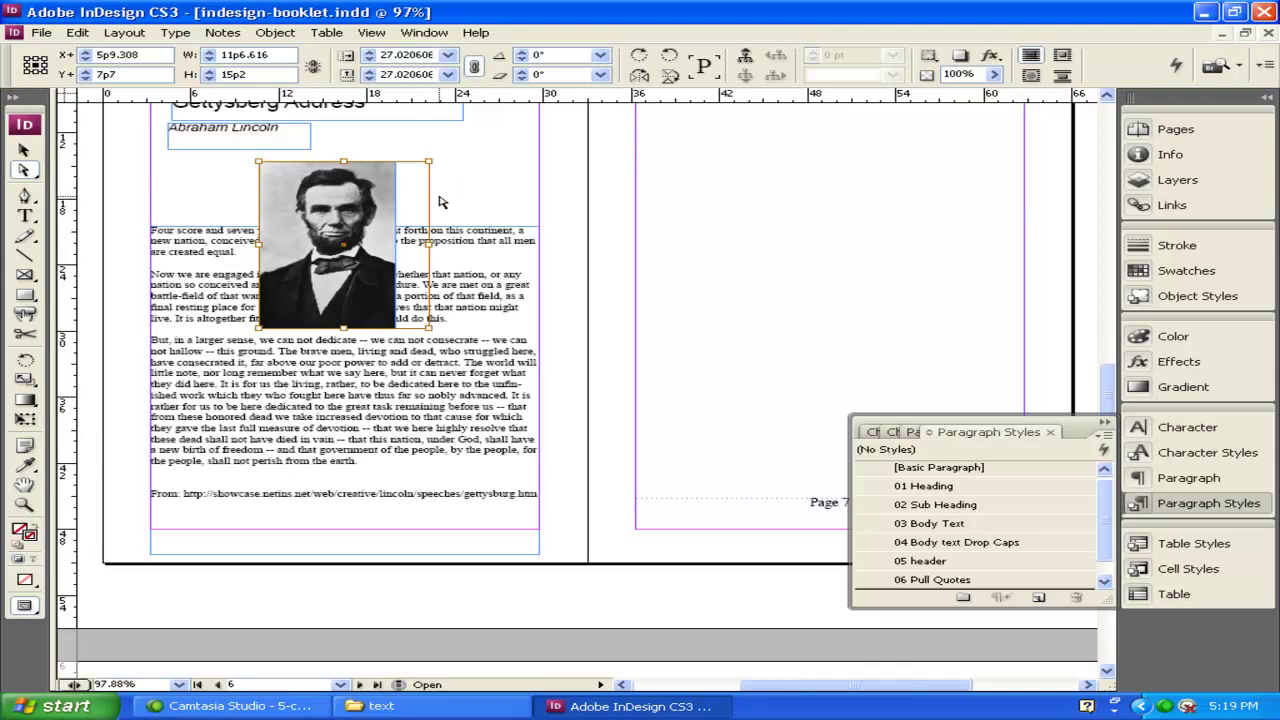
# Shift the photo slightly left and up inside its frame so Lincoln's face is centred
pyautogui.moveTo(375, 219)
pyautogui.mouseDown()
pyautogui.moveTo(352, 218)
pyautogui.moveTo(364, 218)
pyautogui.mouseUp()
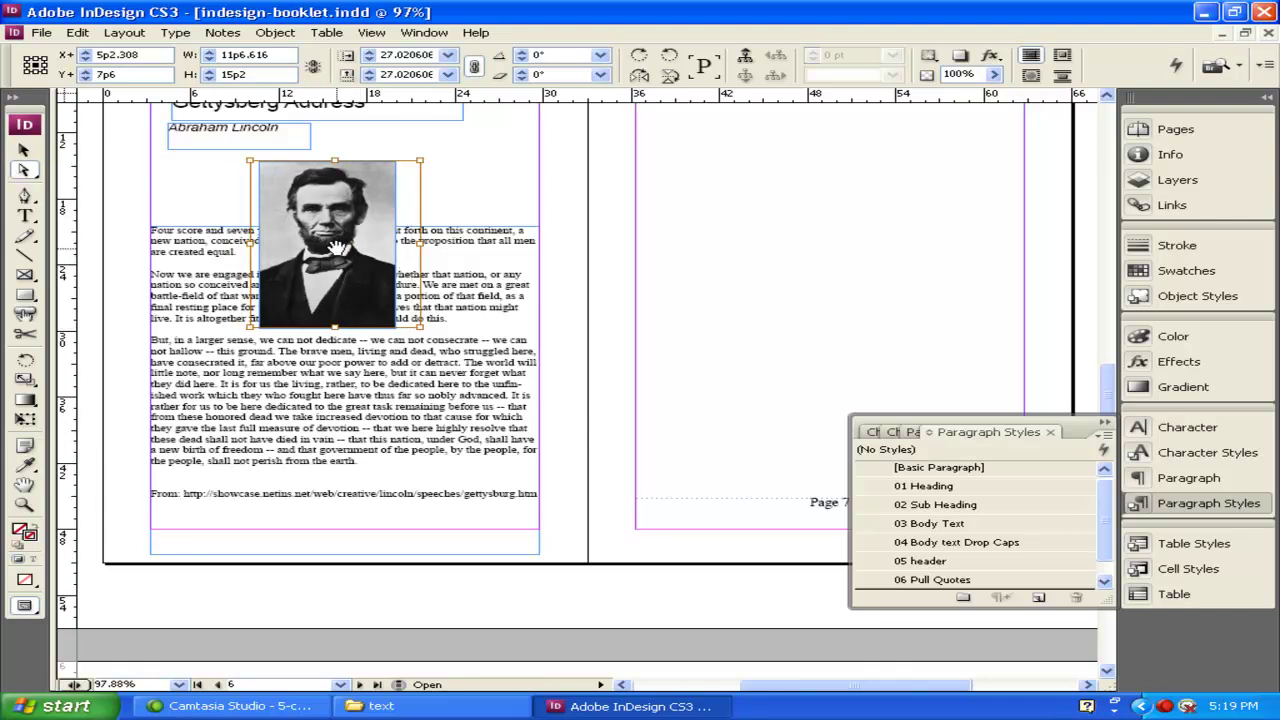
pyautogui.moveTo(344, 248); pyautogui.dragTo(332, 249)
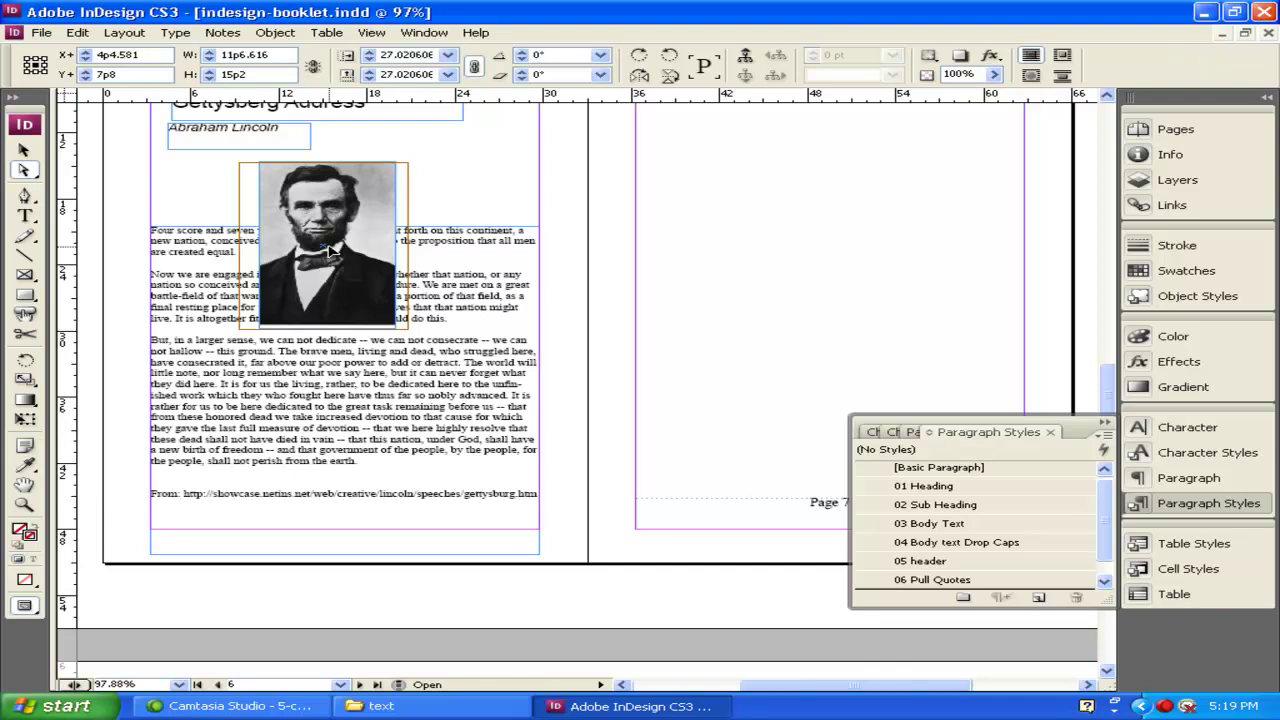
pyautogui.click(24, 149)
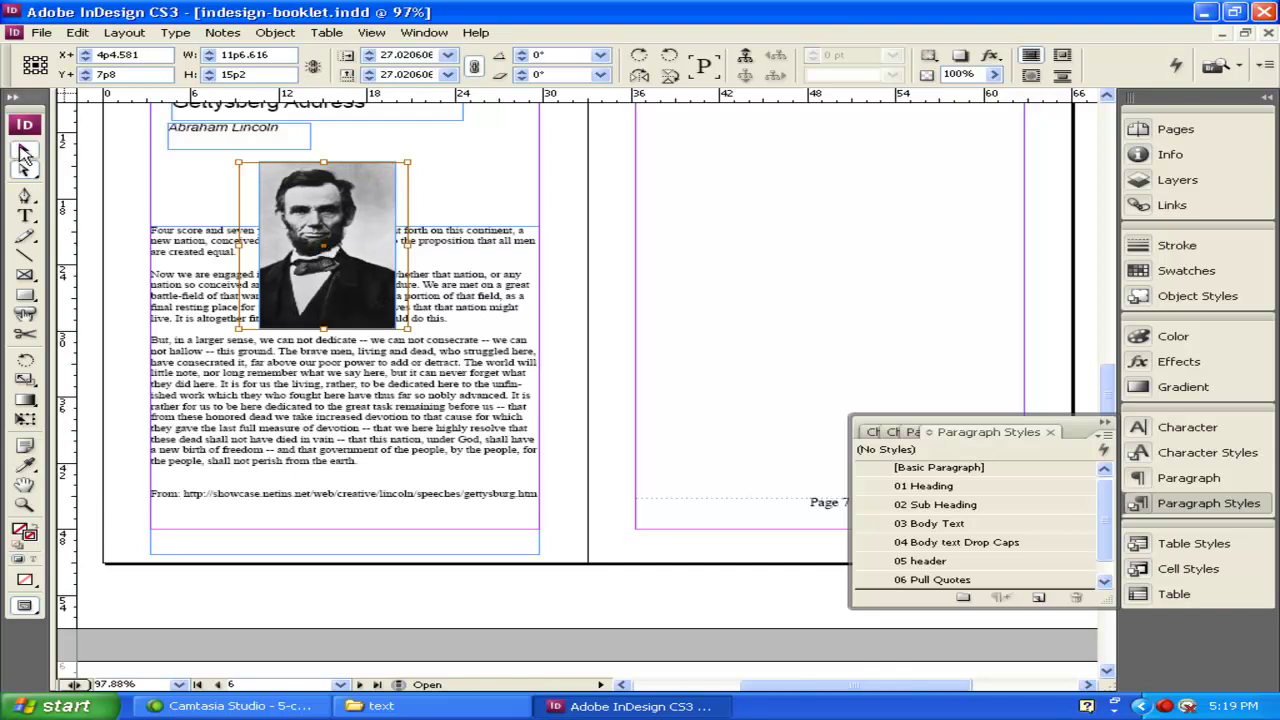
pyautogui.click(572, 210)
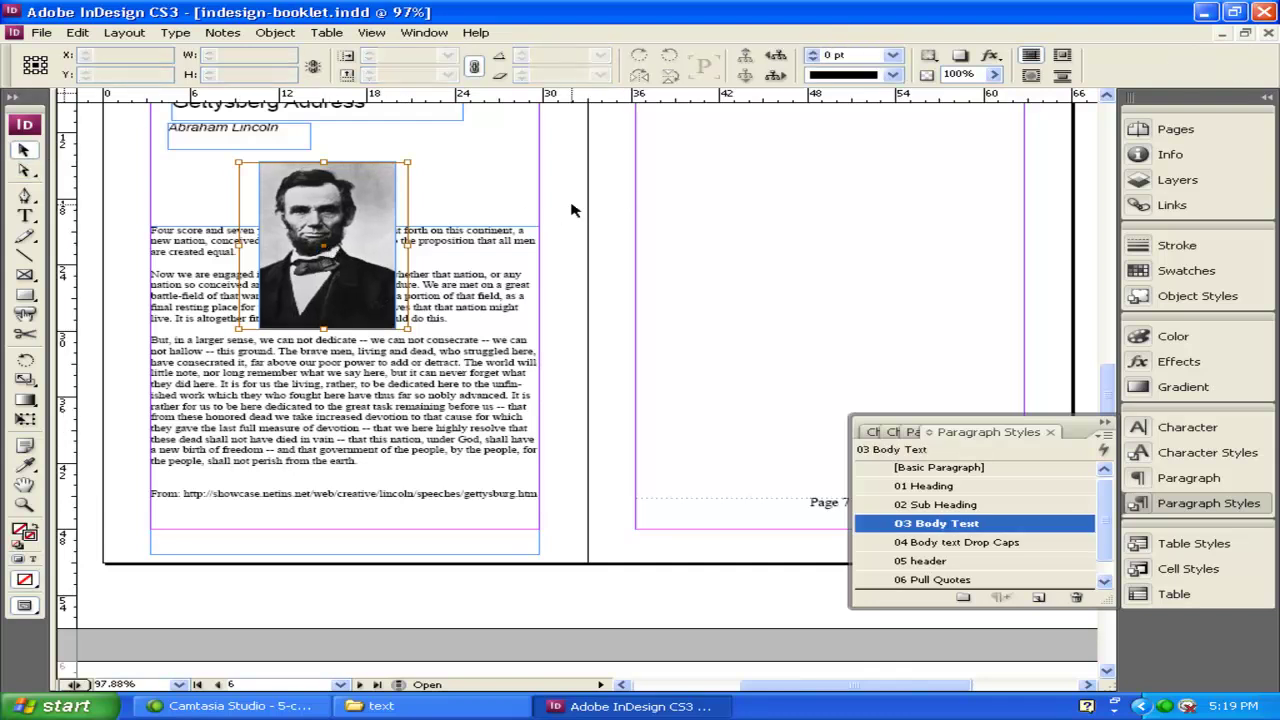
pyautogui.click(350, 222)
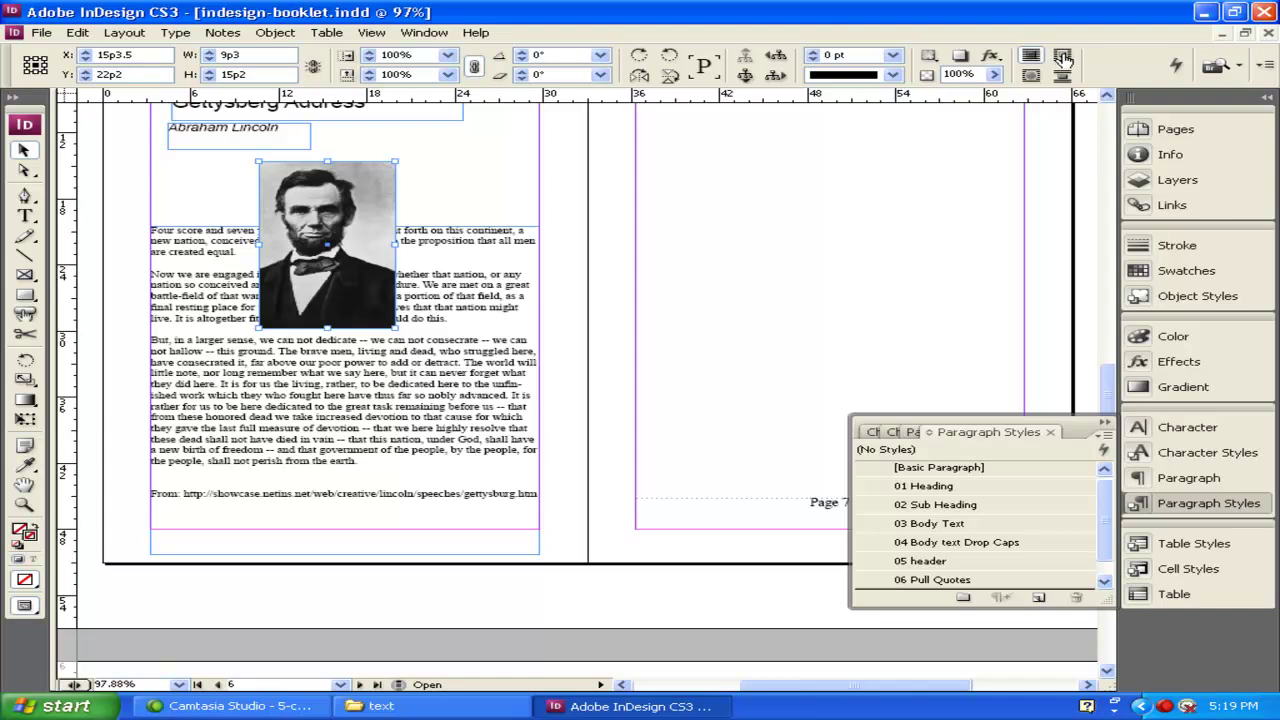
# Wrap the text around the portrait's bounding box and scale the portrait to 61% (5p7.71 × 9p3.02)
pyautogui.click(1062, 57)
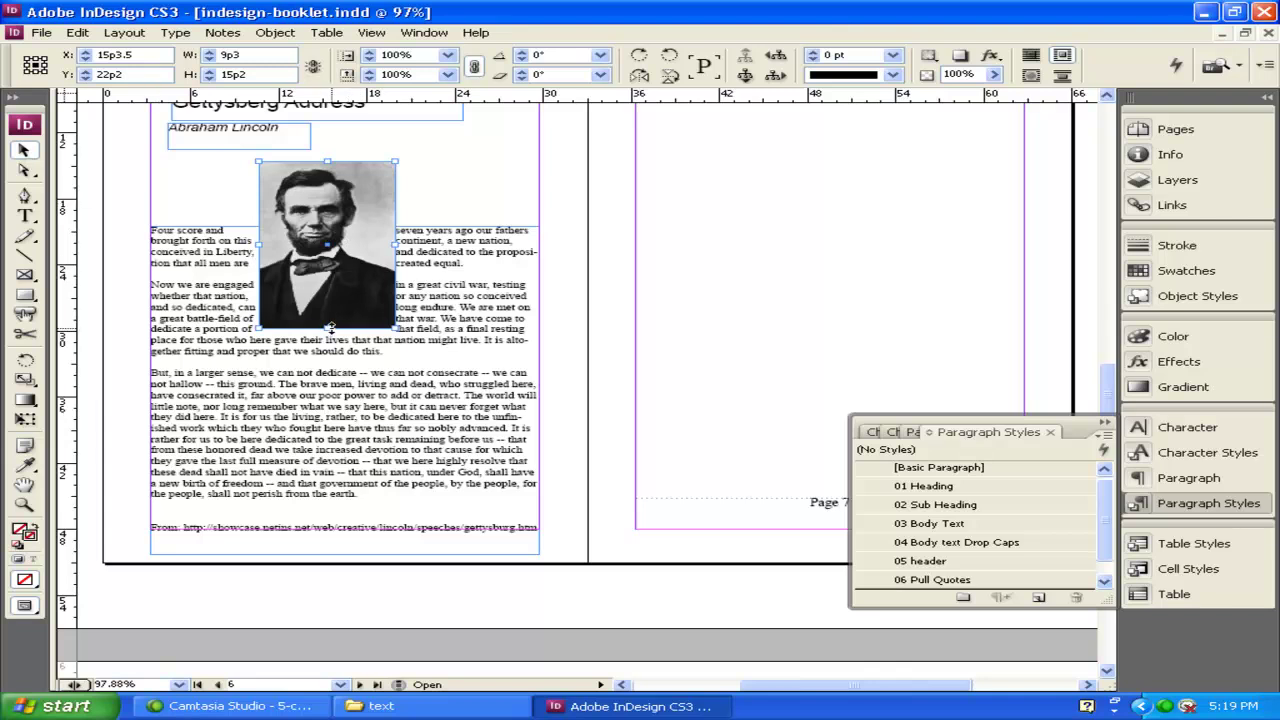
pyautogui.moveTo(327, 309); pyautogui.dragTo(327, 257)
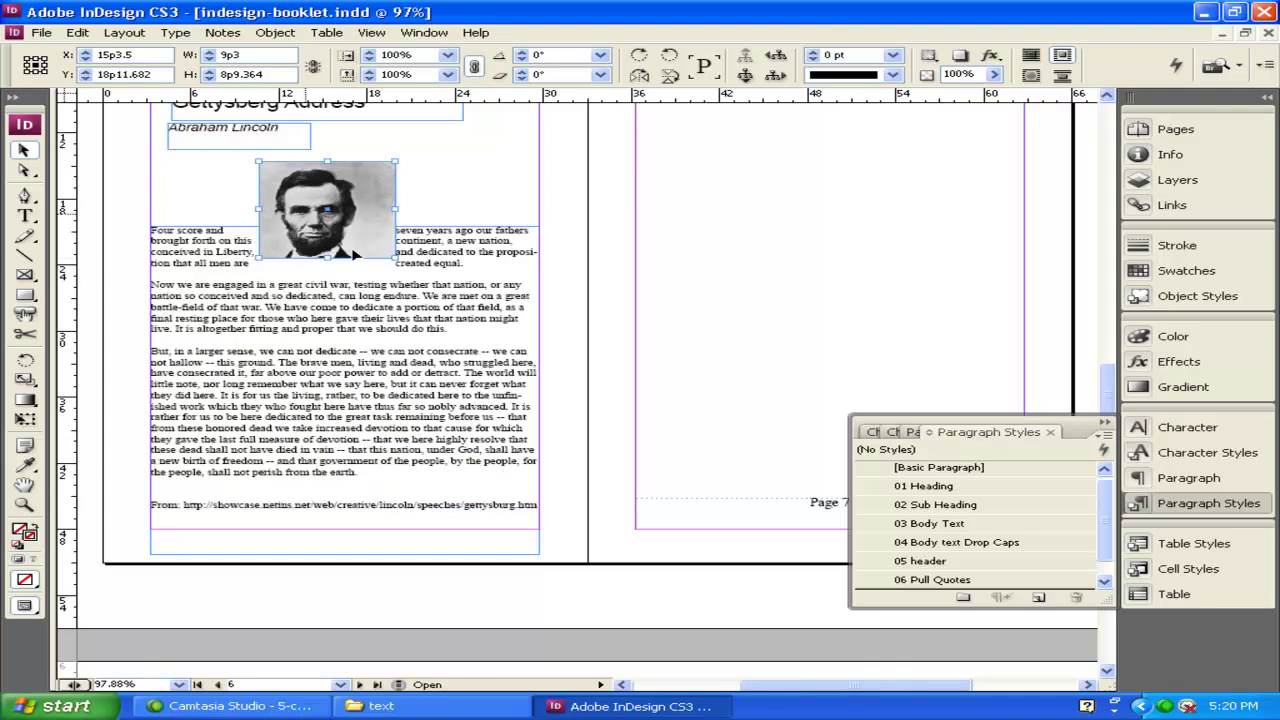
pyautogui.click(355, 250)
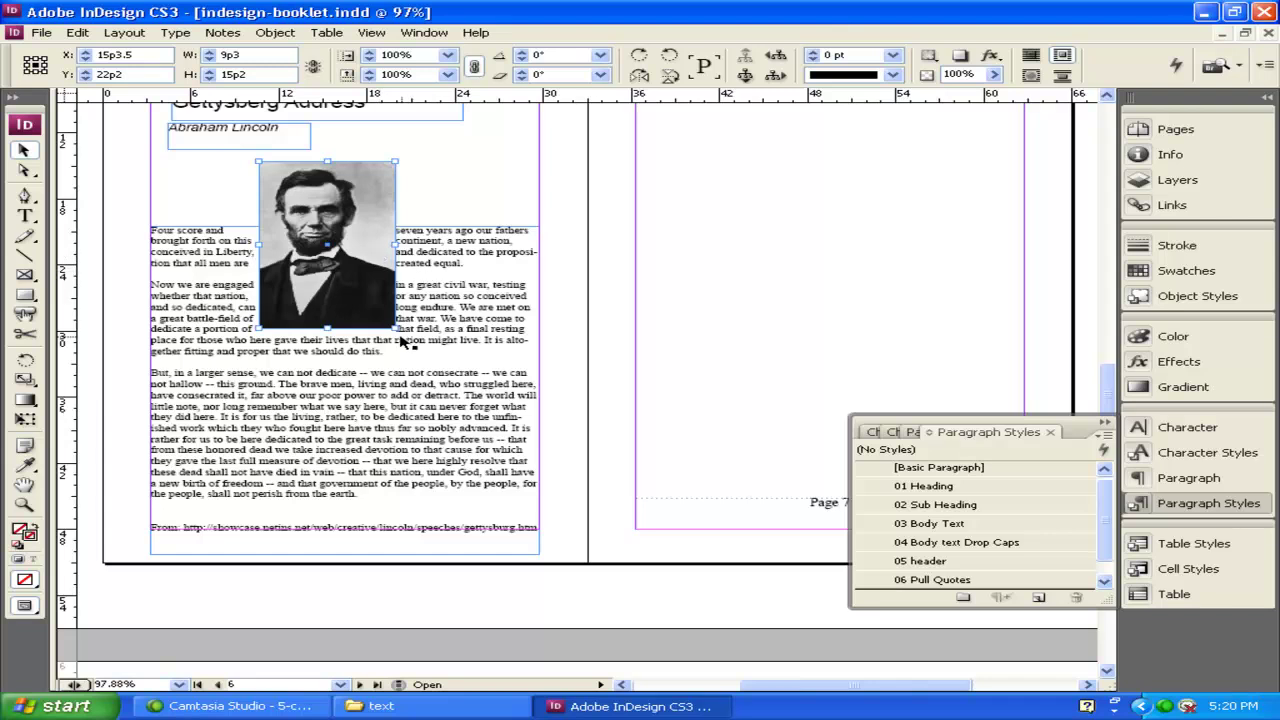
pyautogui.moveTo(393, 328); pyautogui.dragTo(332, 267)
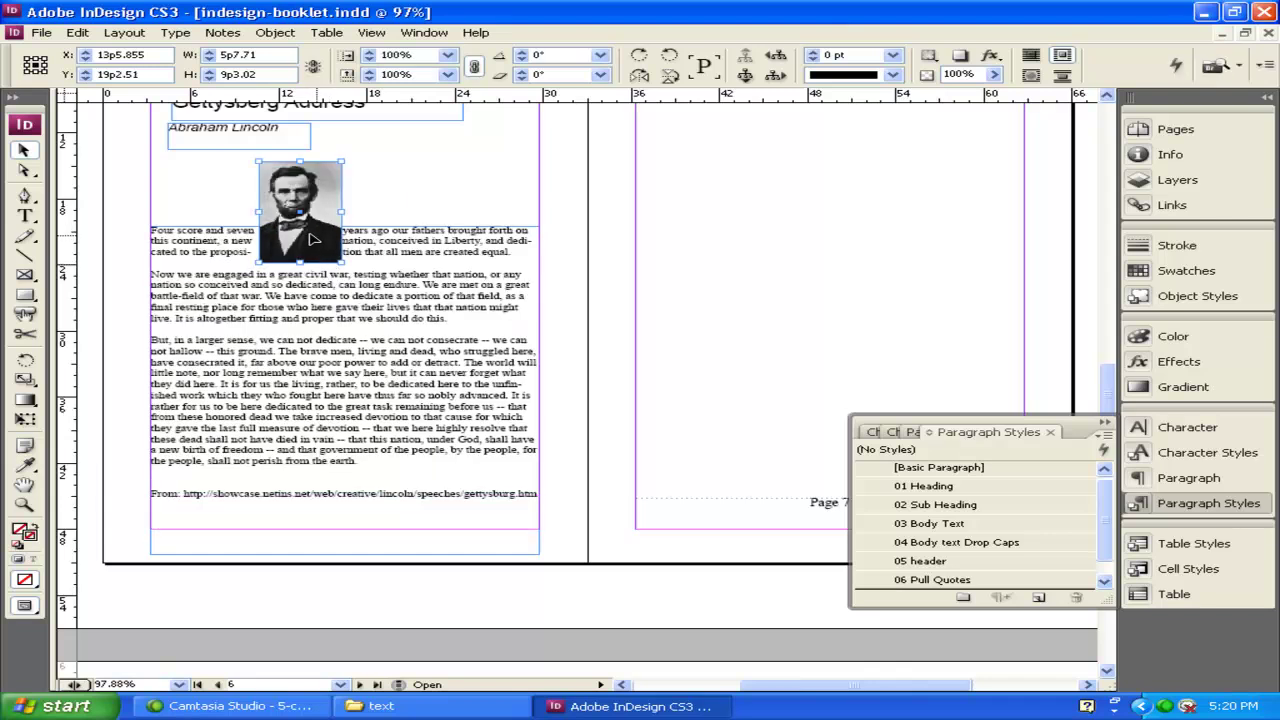
# Move the Lincoln portrait to the text column's right edge (X 26p0.855) so the opening lines wrap left
pyautogui.moveTo(313, 243); pyautogui.dragTo(461, 202)
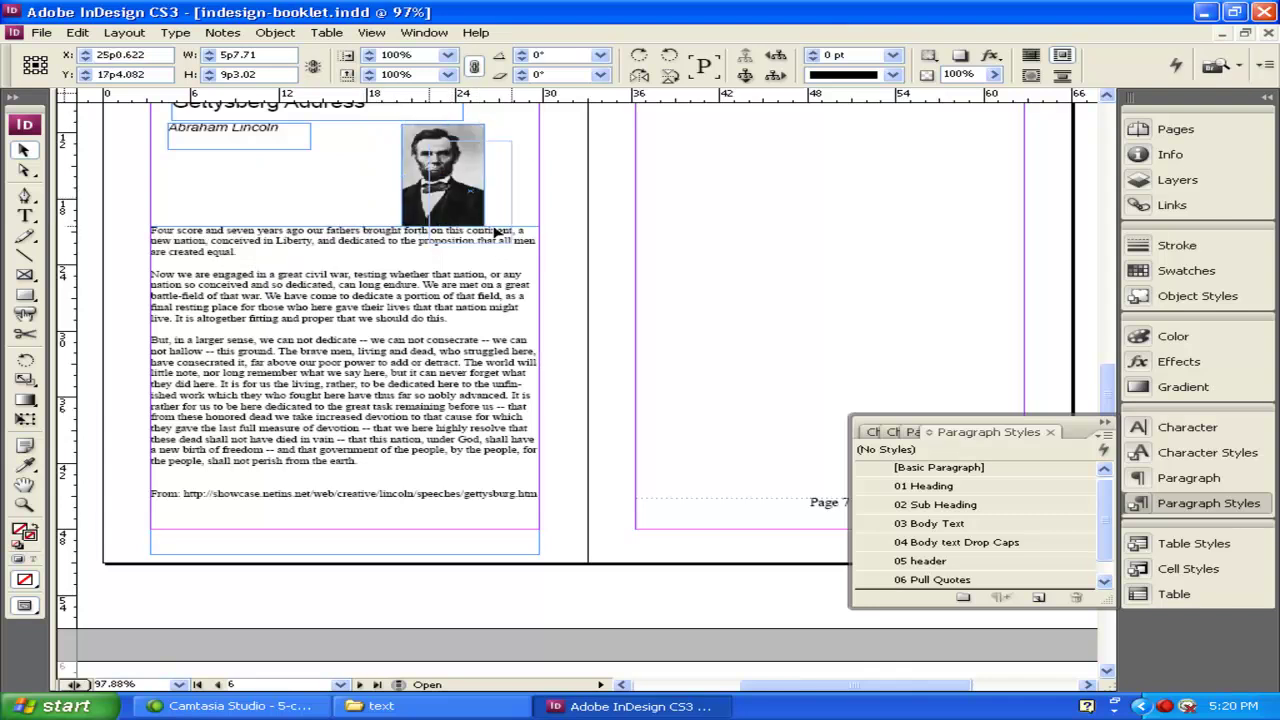
pyautogui.moveTo(515, 241); pyautogui.dragTo(481, 236)
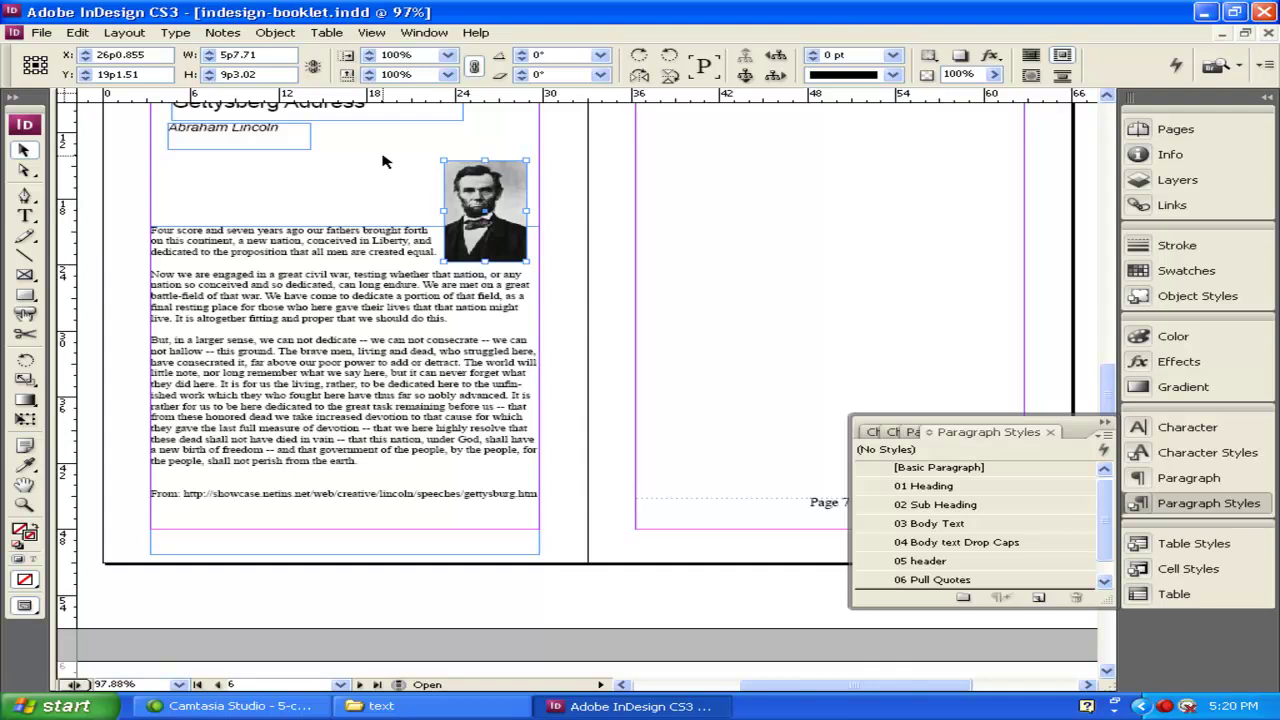
pyautogui.scroll(1, 392, 258)
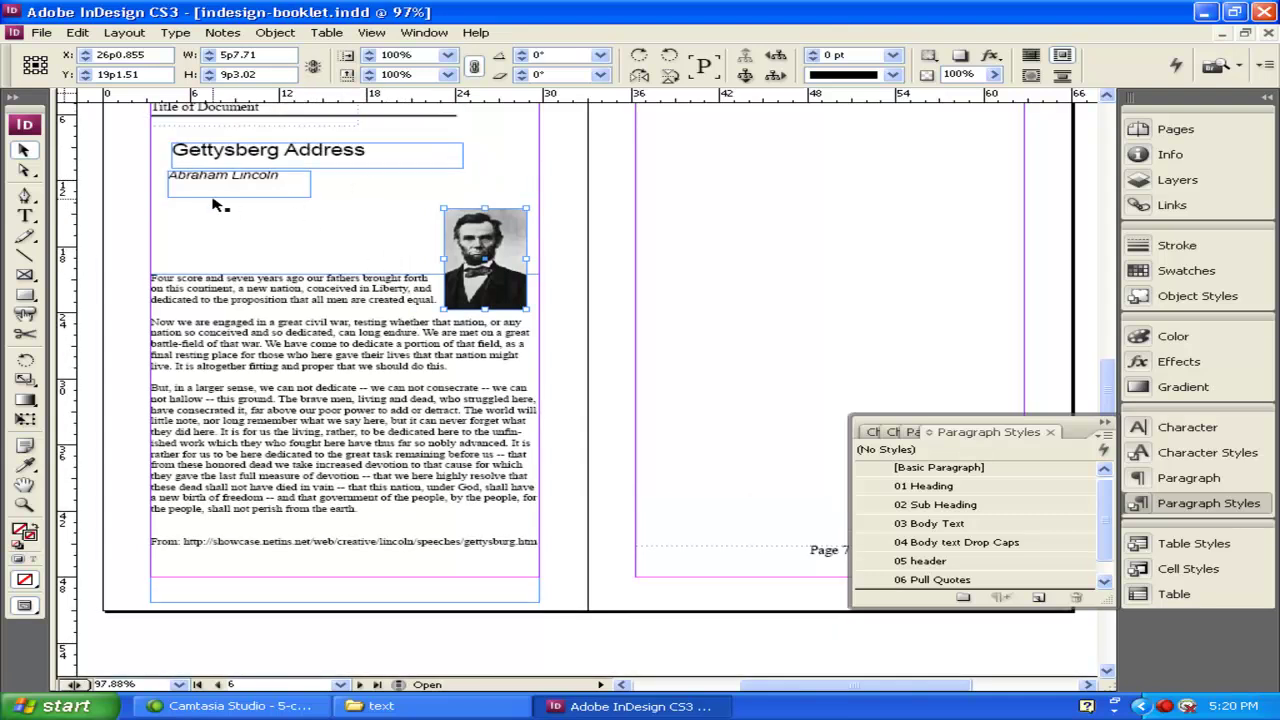
pyautogui.doubleClick(282, 399)
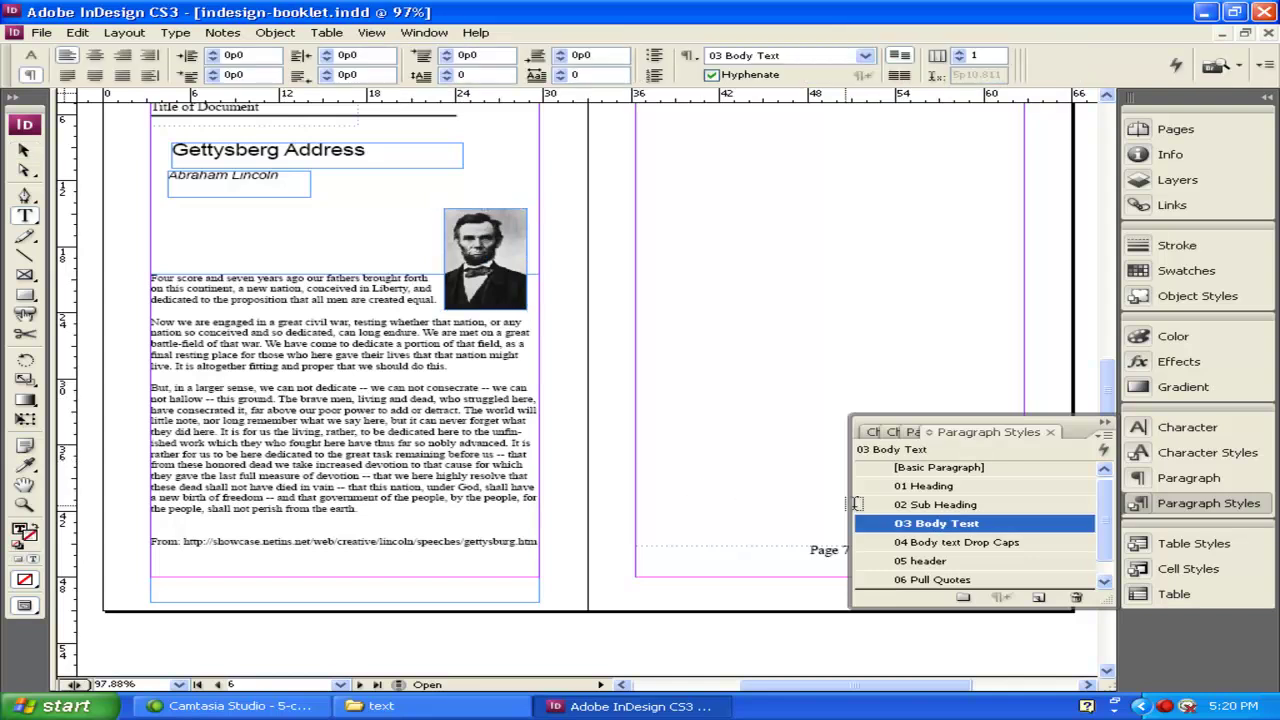
pyautogui.click(237, 178)
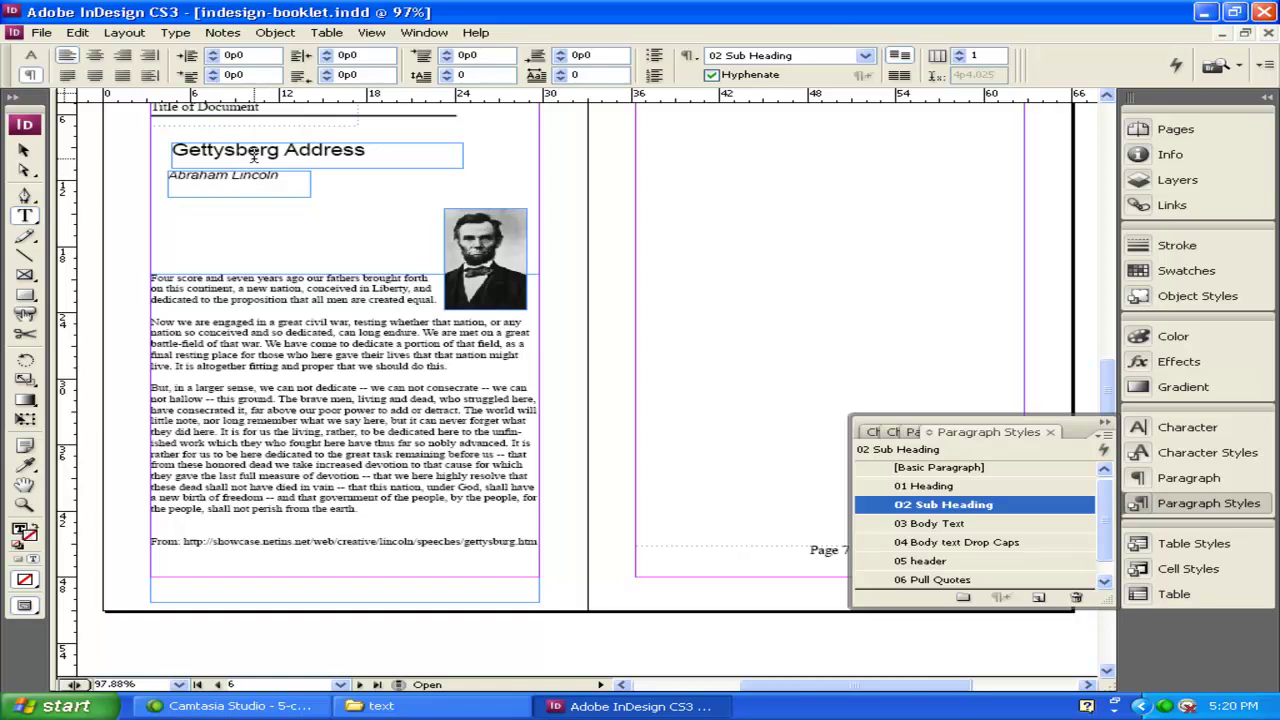
pyautogui.click(289, 150)
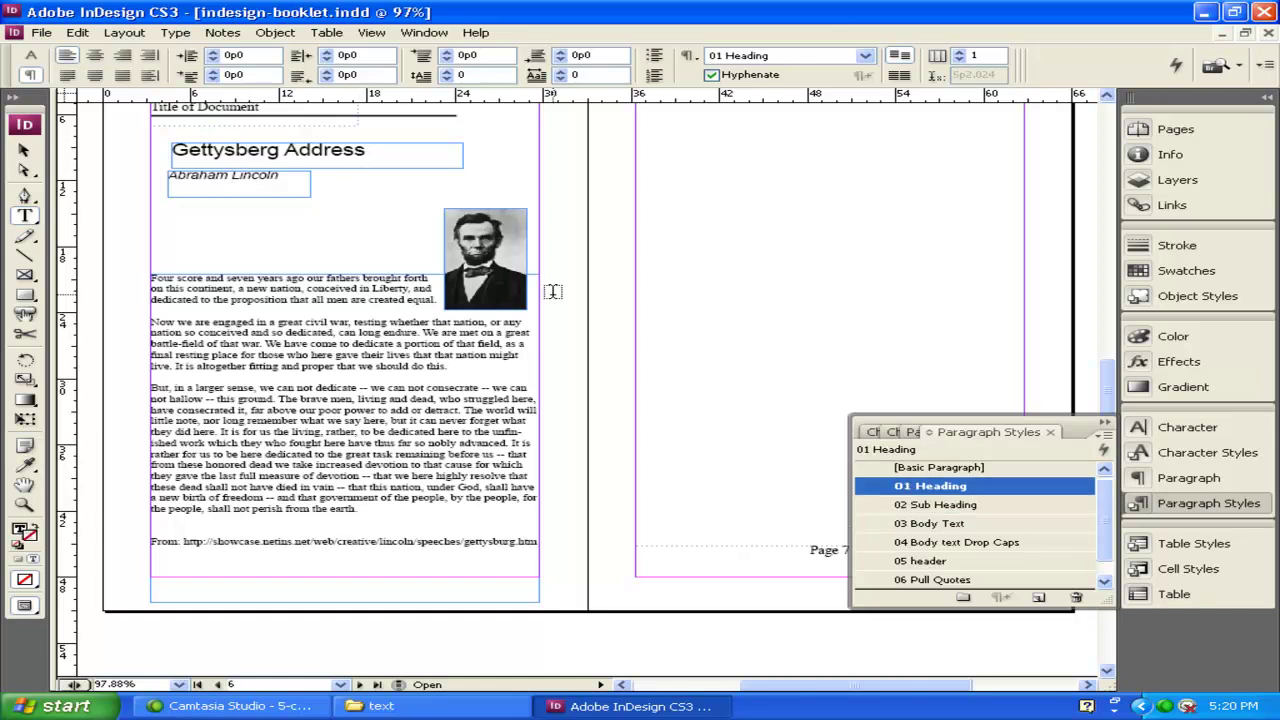